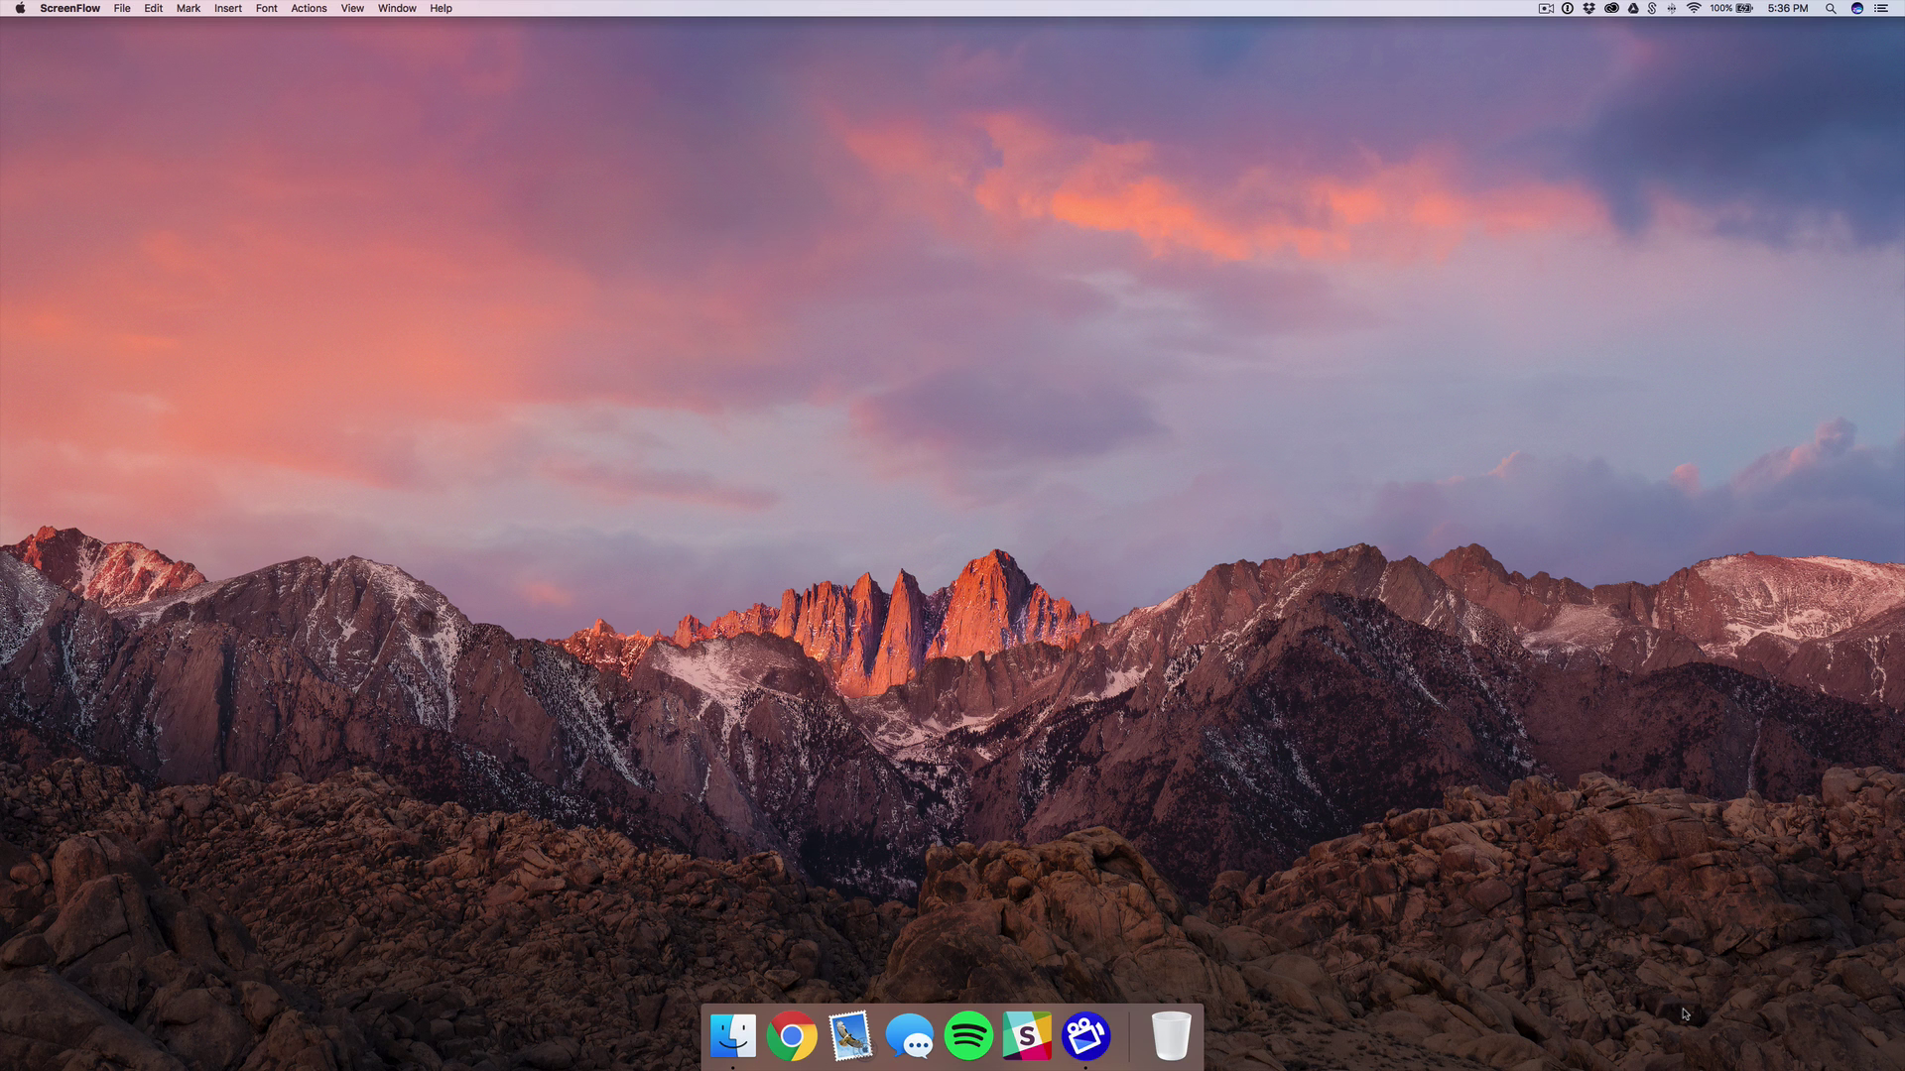
Capture a full-screen screenshot with Shift-Cmd-3, then a dragged-area screenshot with Shift-Cmd-4.
key(super+shift)
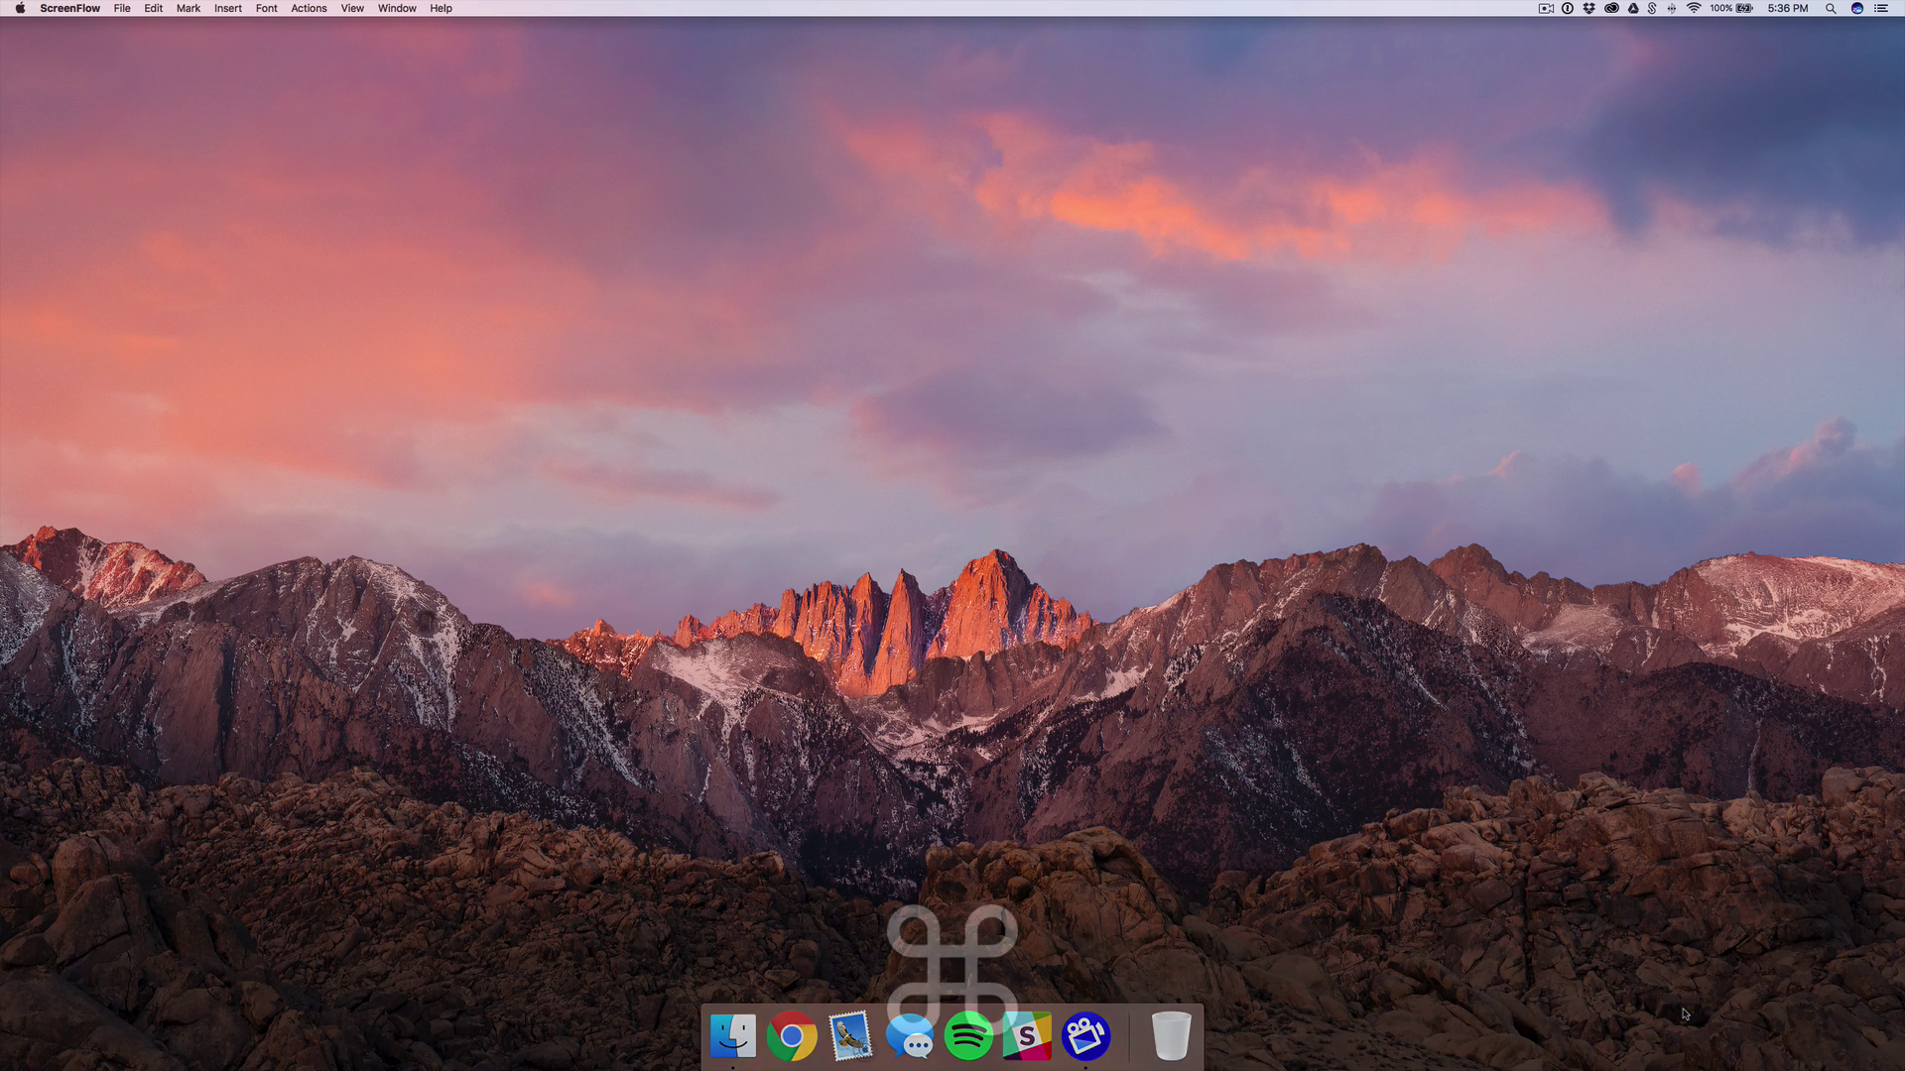
key(super+shift+3)
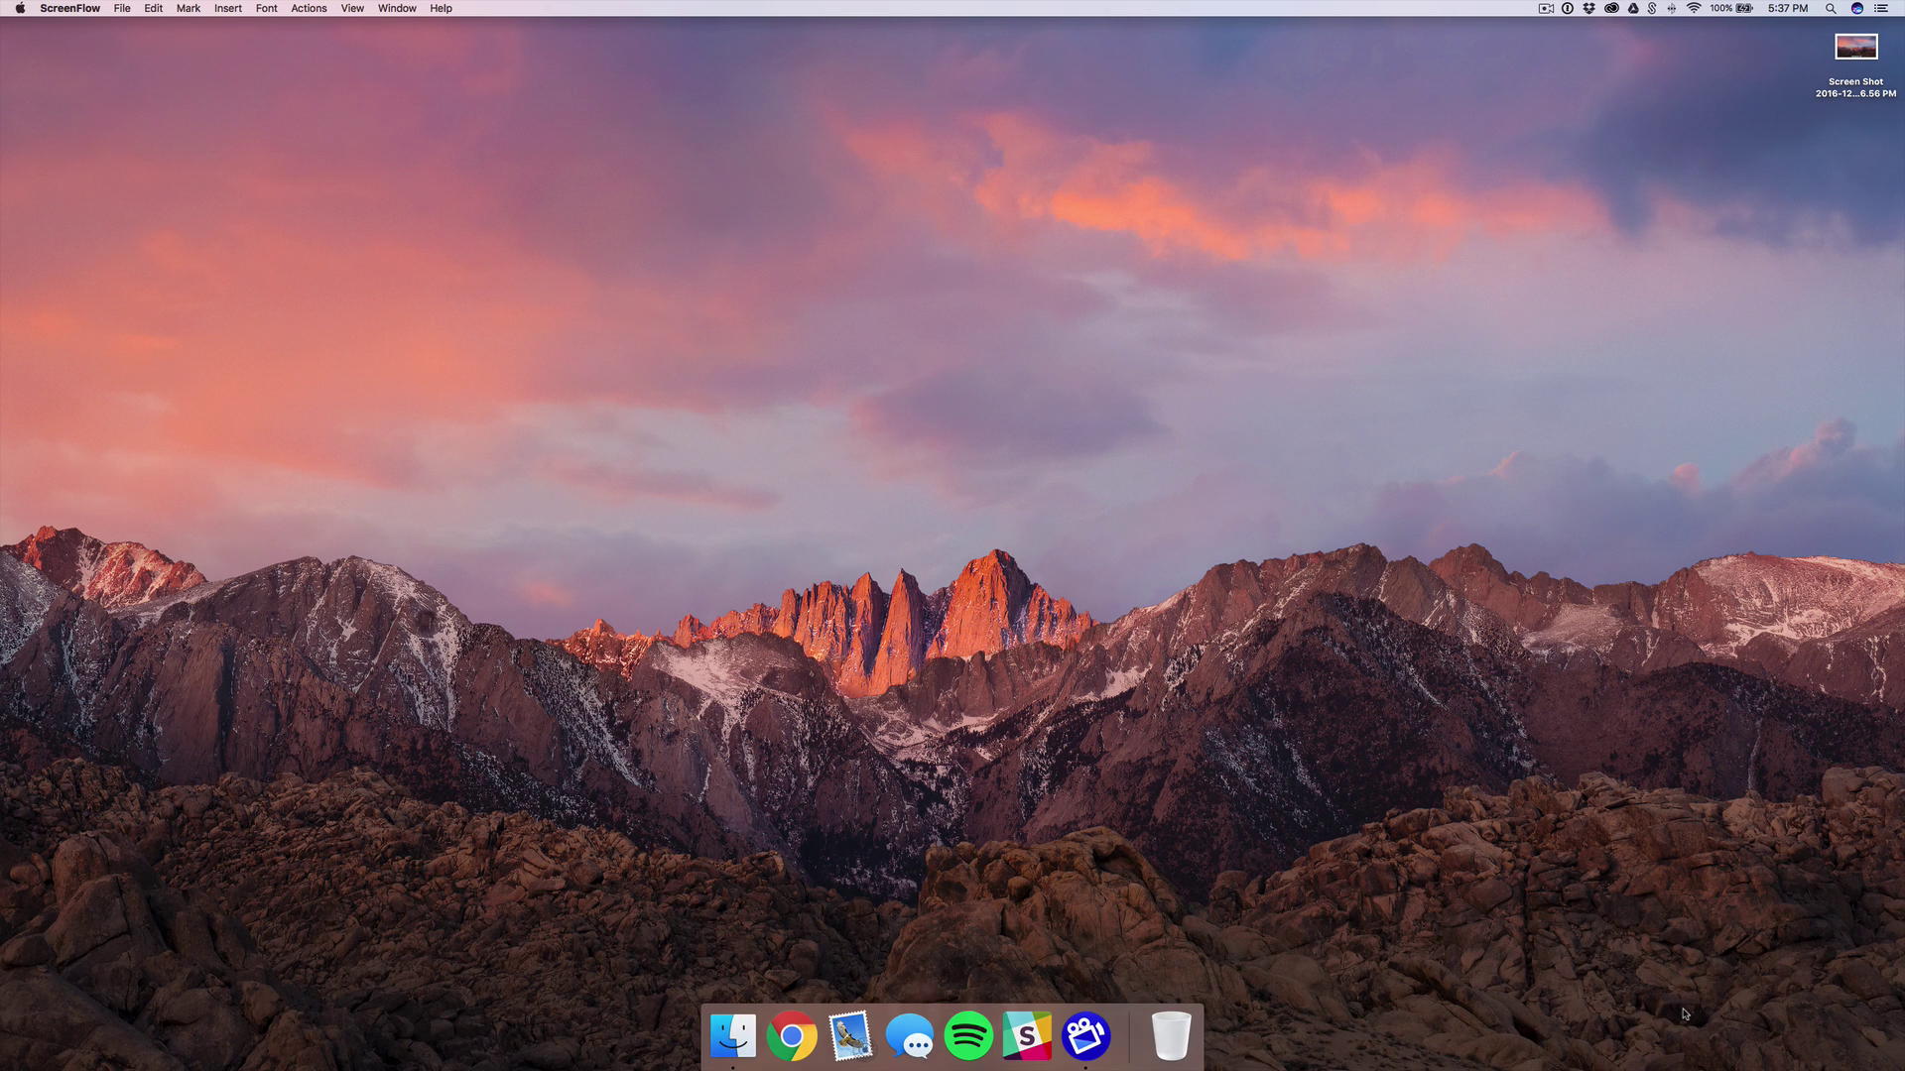
key(super+shift+4)
drag(687, 262, 1204, 872)
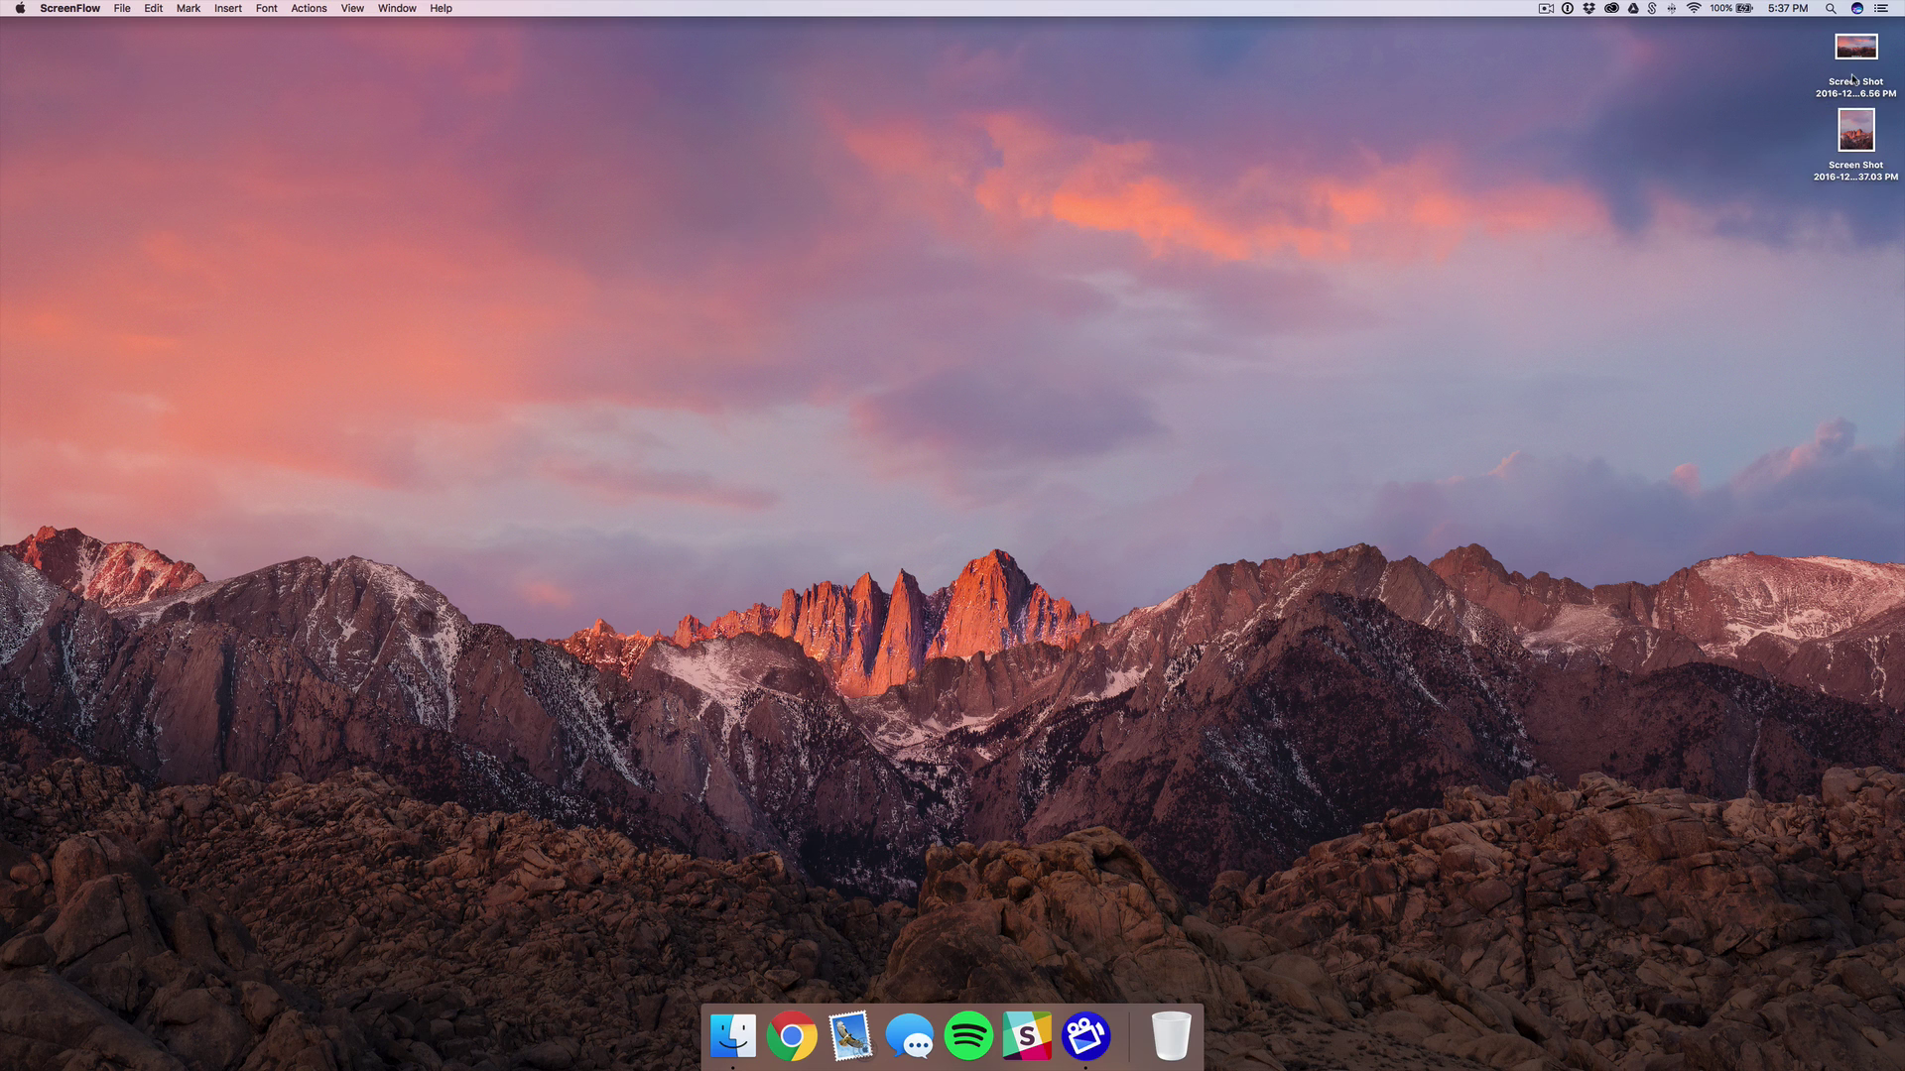
Preview both desktop screenshots in Quick Look, then close the preview.
click(1850, 65)
key(space)
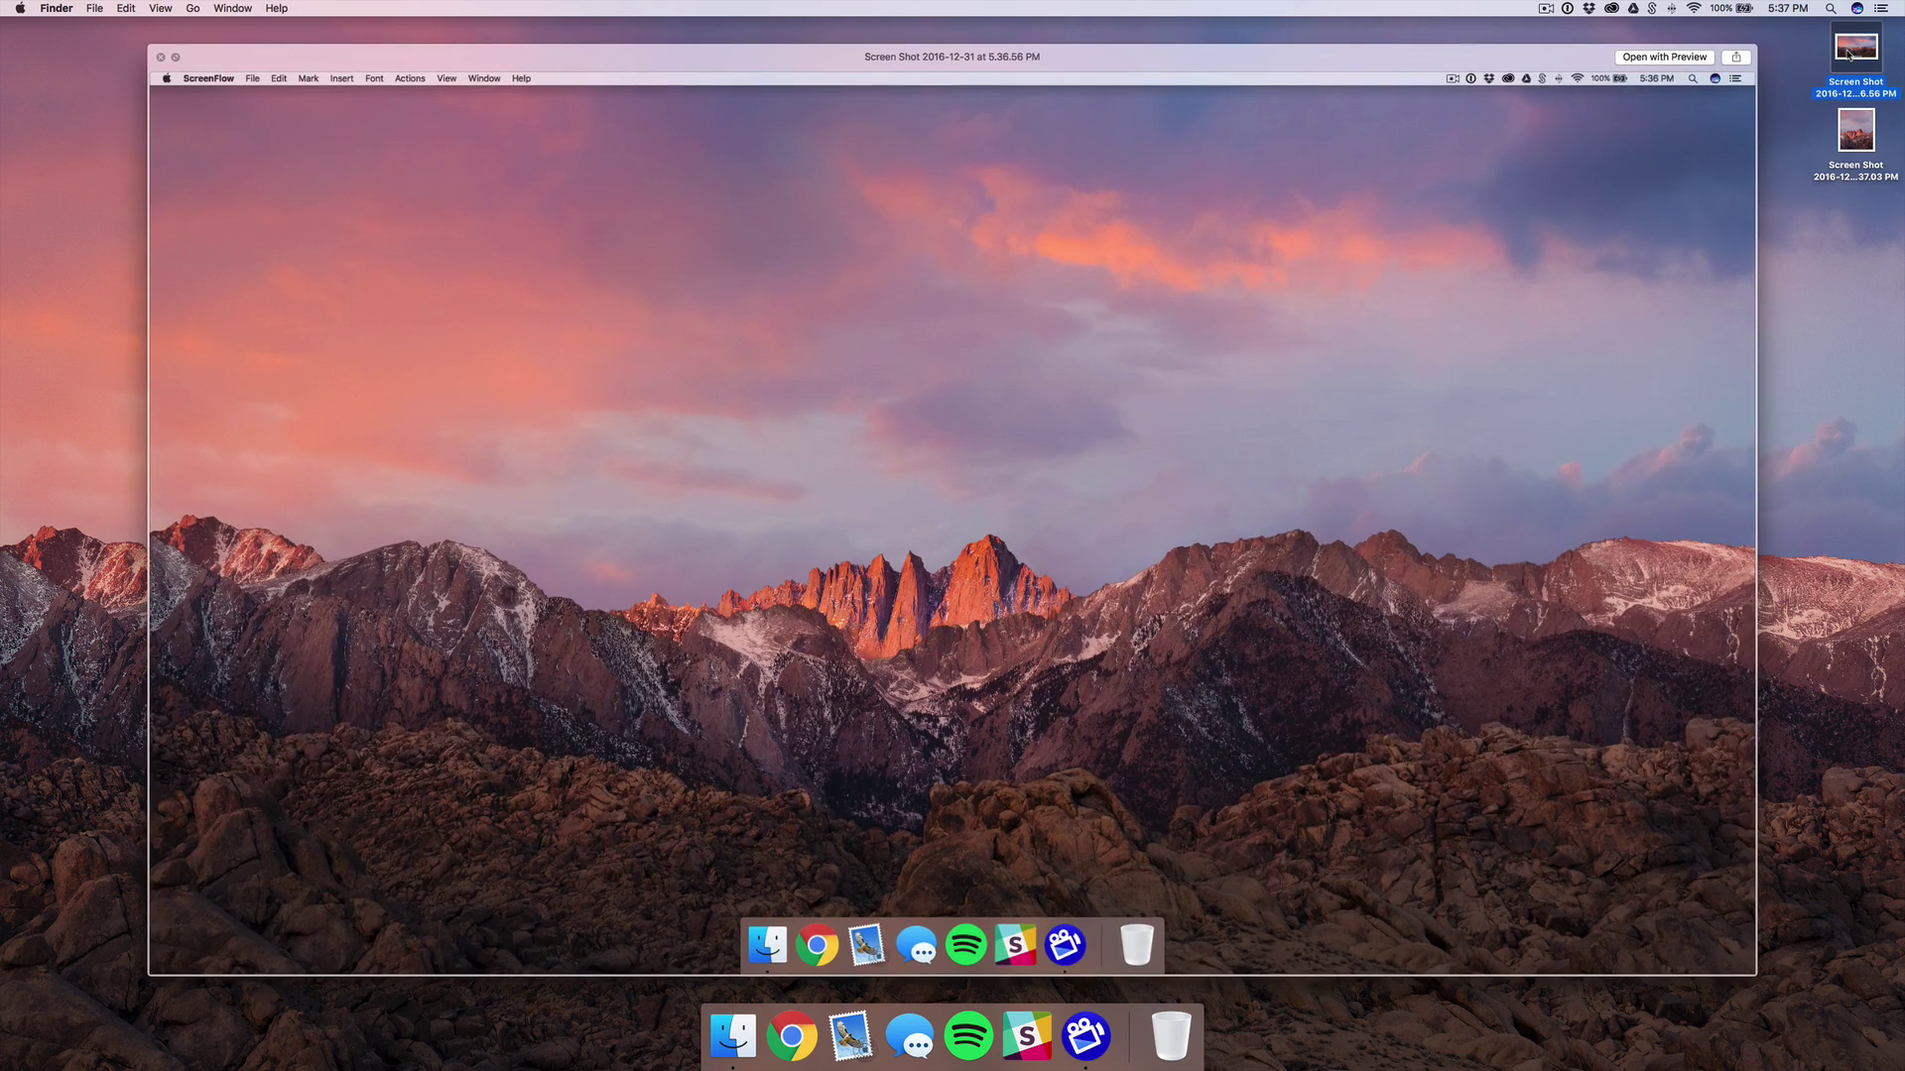
key(Down)
key(space)
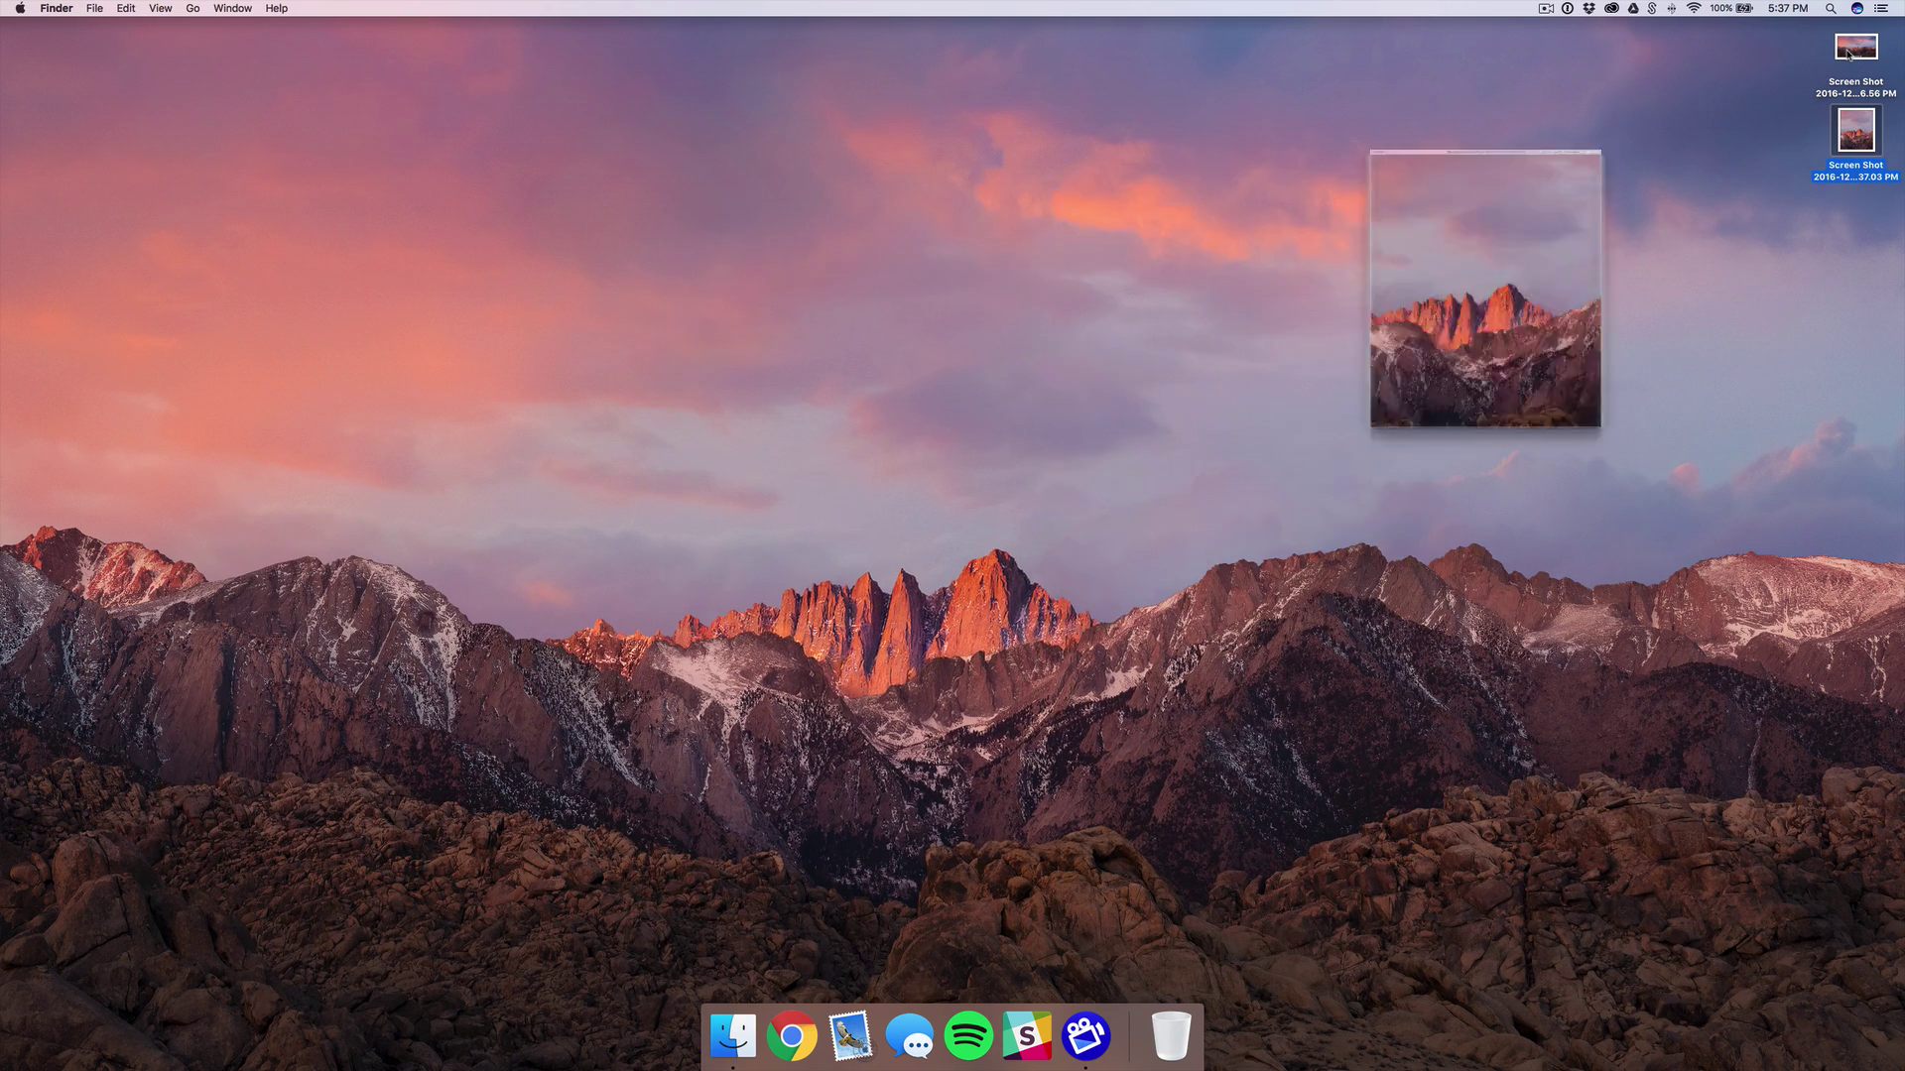
Convert 100lb to 45.36 kilograms in Spotlight, then clear the query.
click(1737, 188)
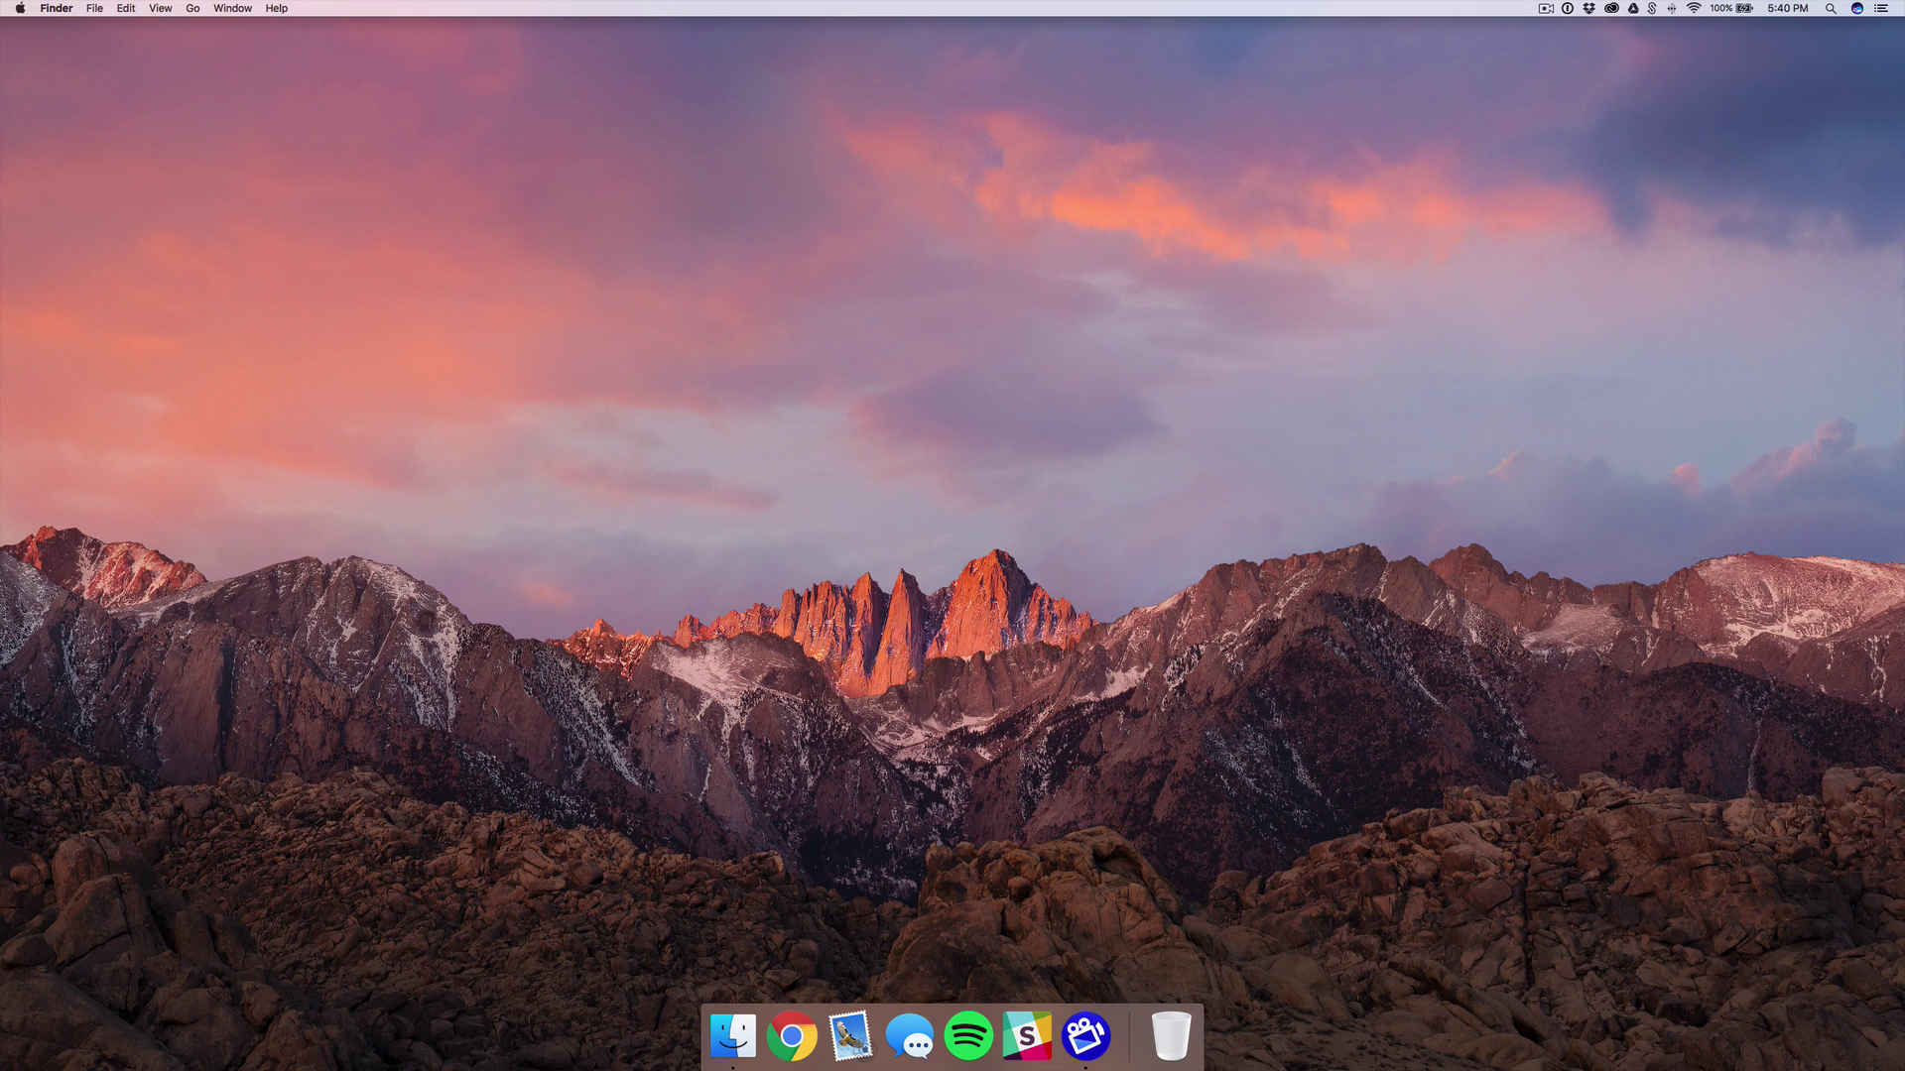
key(super+space)
text(100lb)
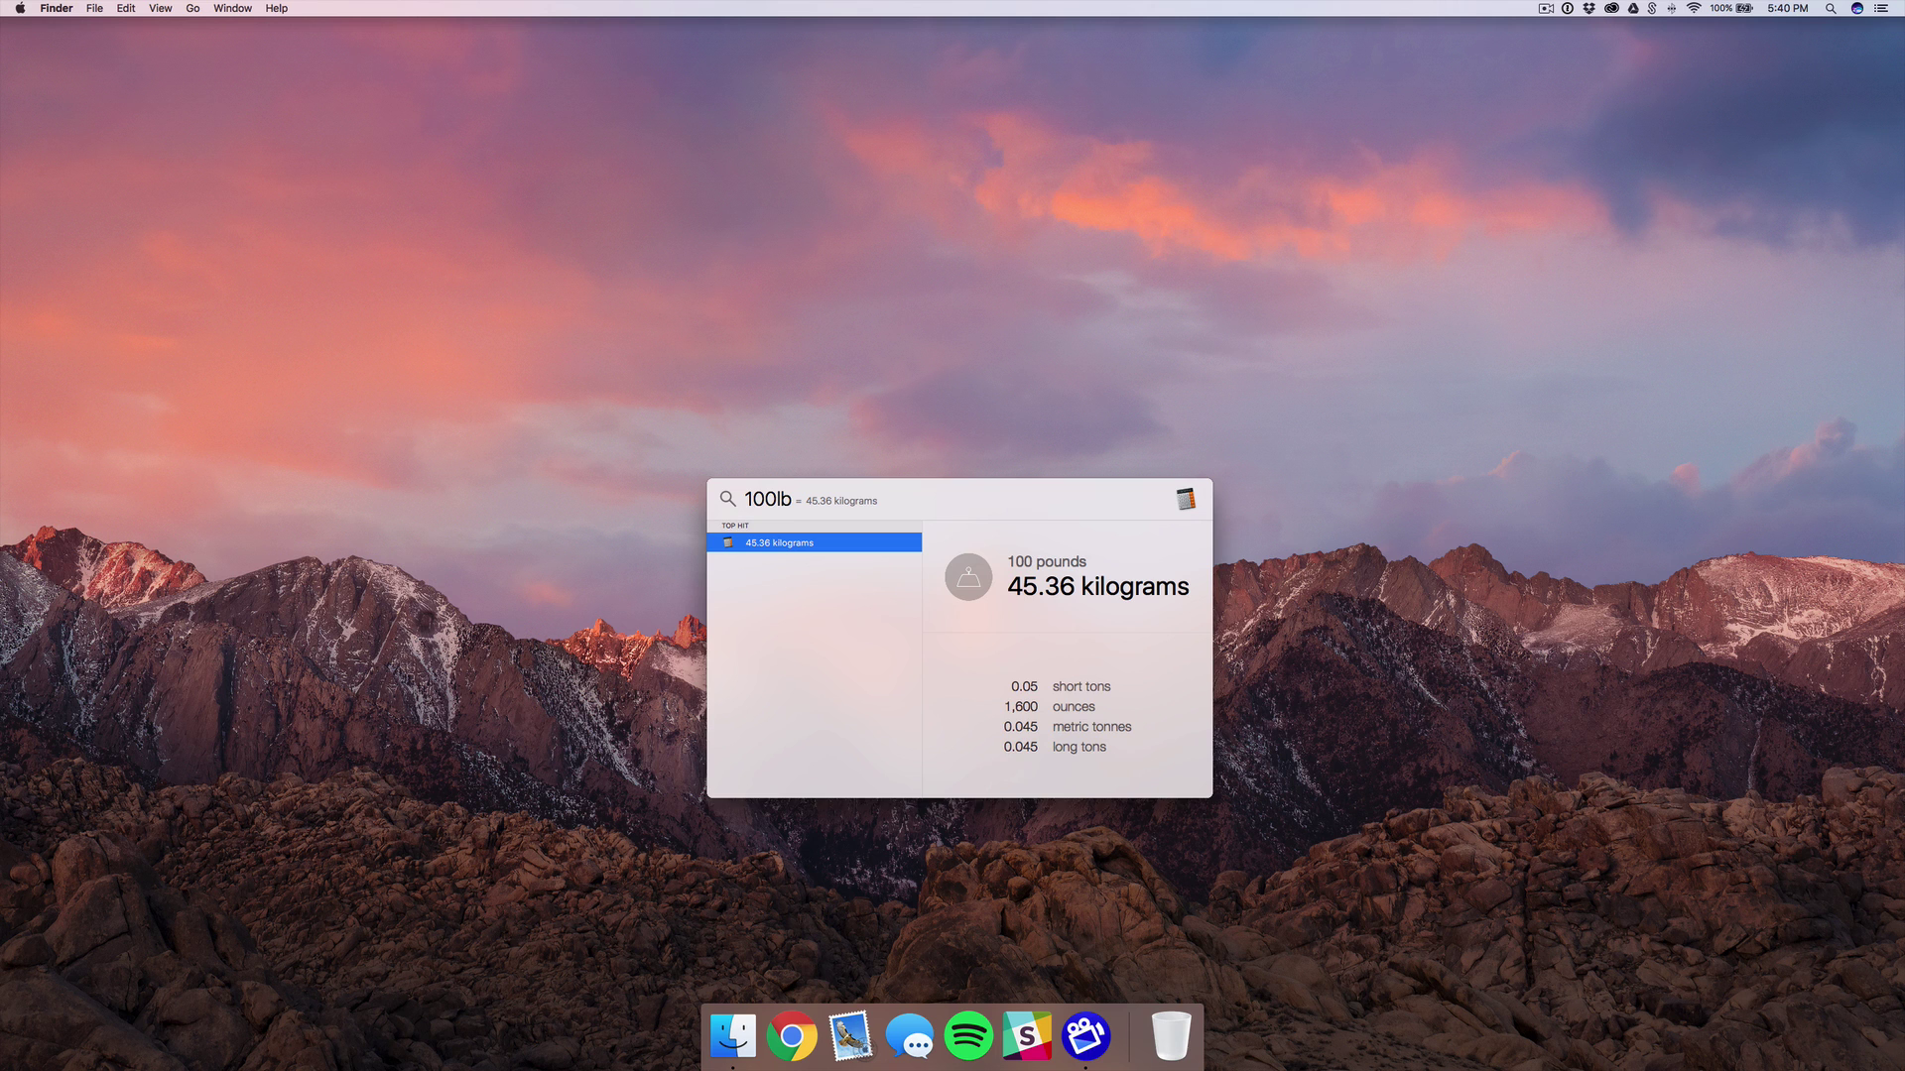
key(super+a)
key(BackSpace)
Convert 100 dollars to 95.63 euros, then empty the search field.
text(100 dollars)
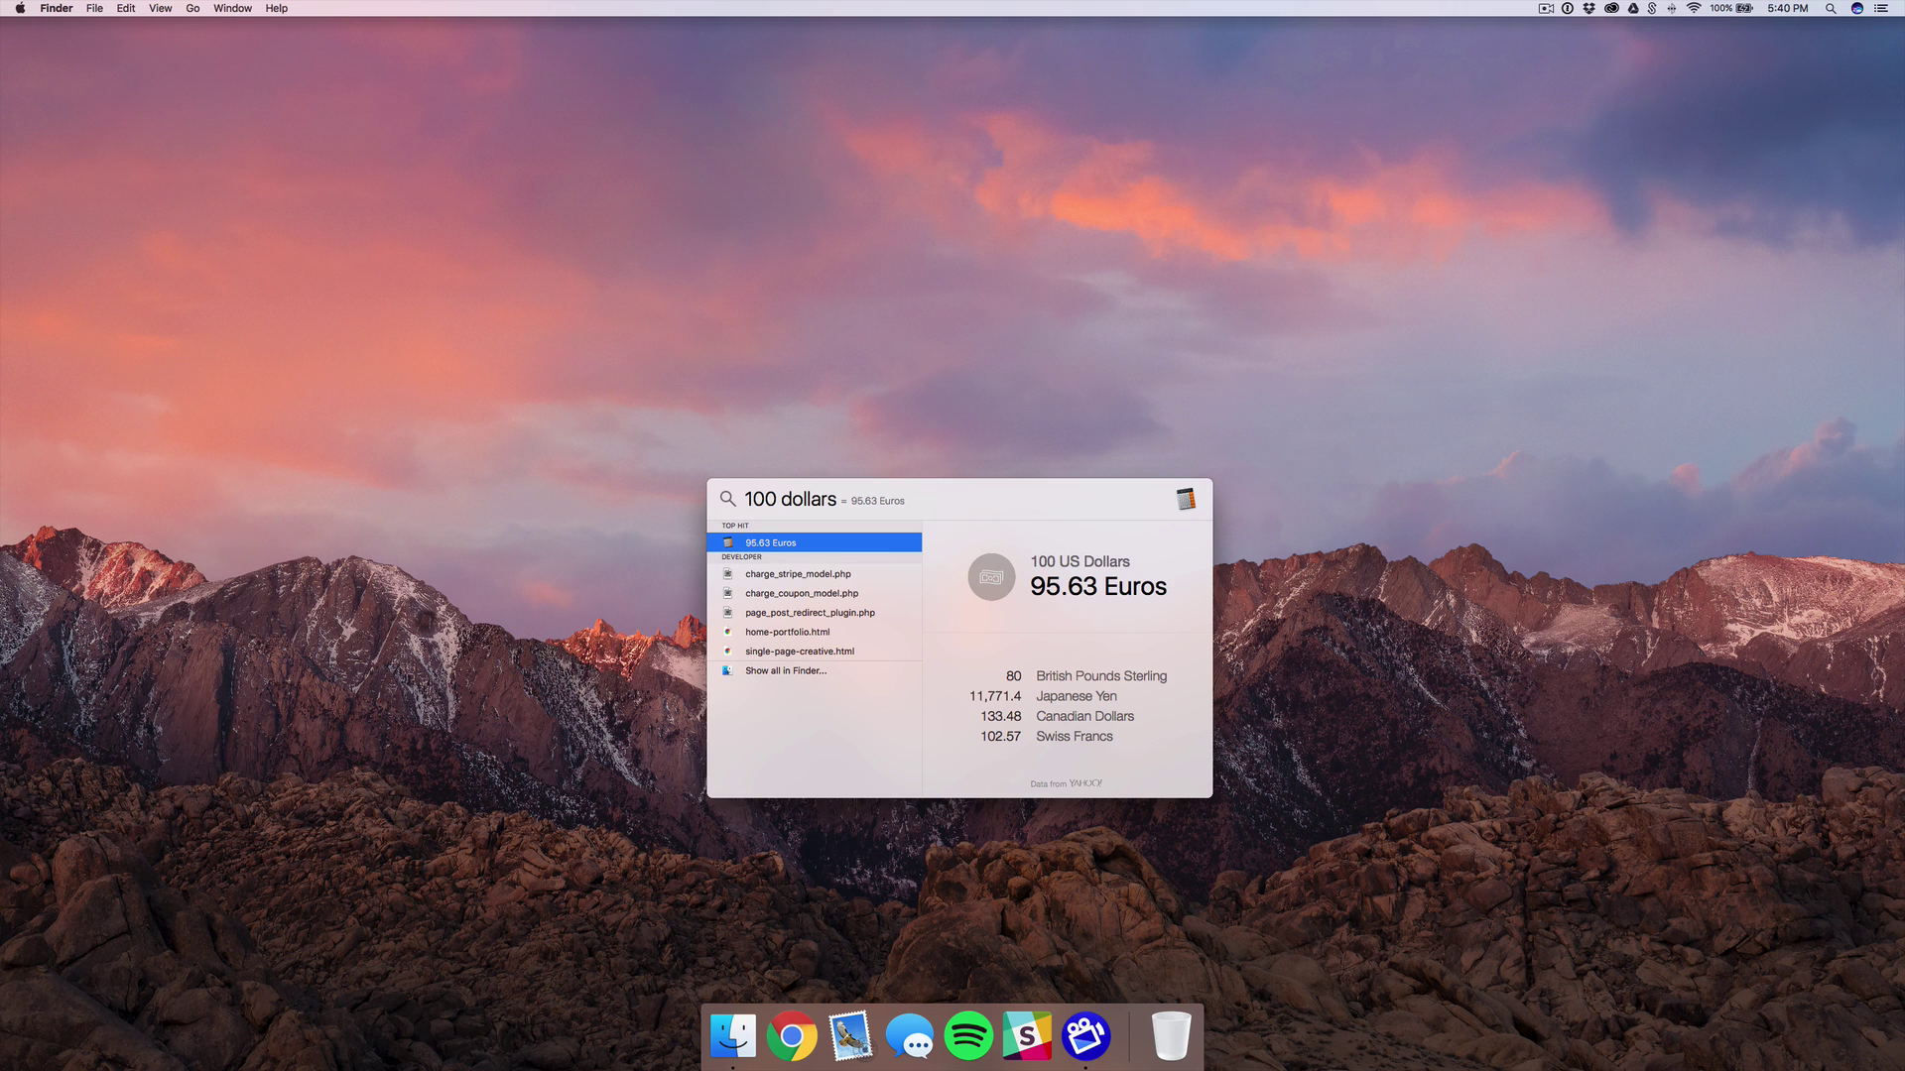
key(super+a)
key(BackSpace)
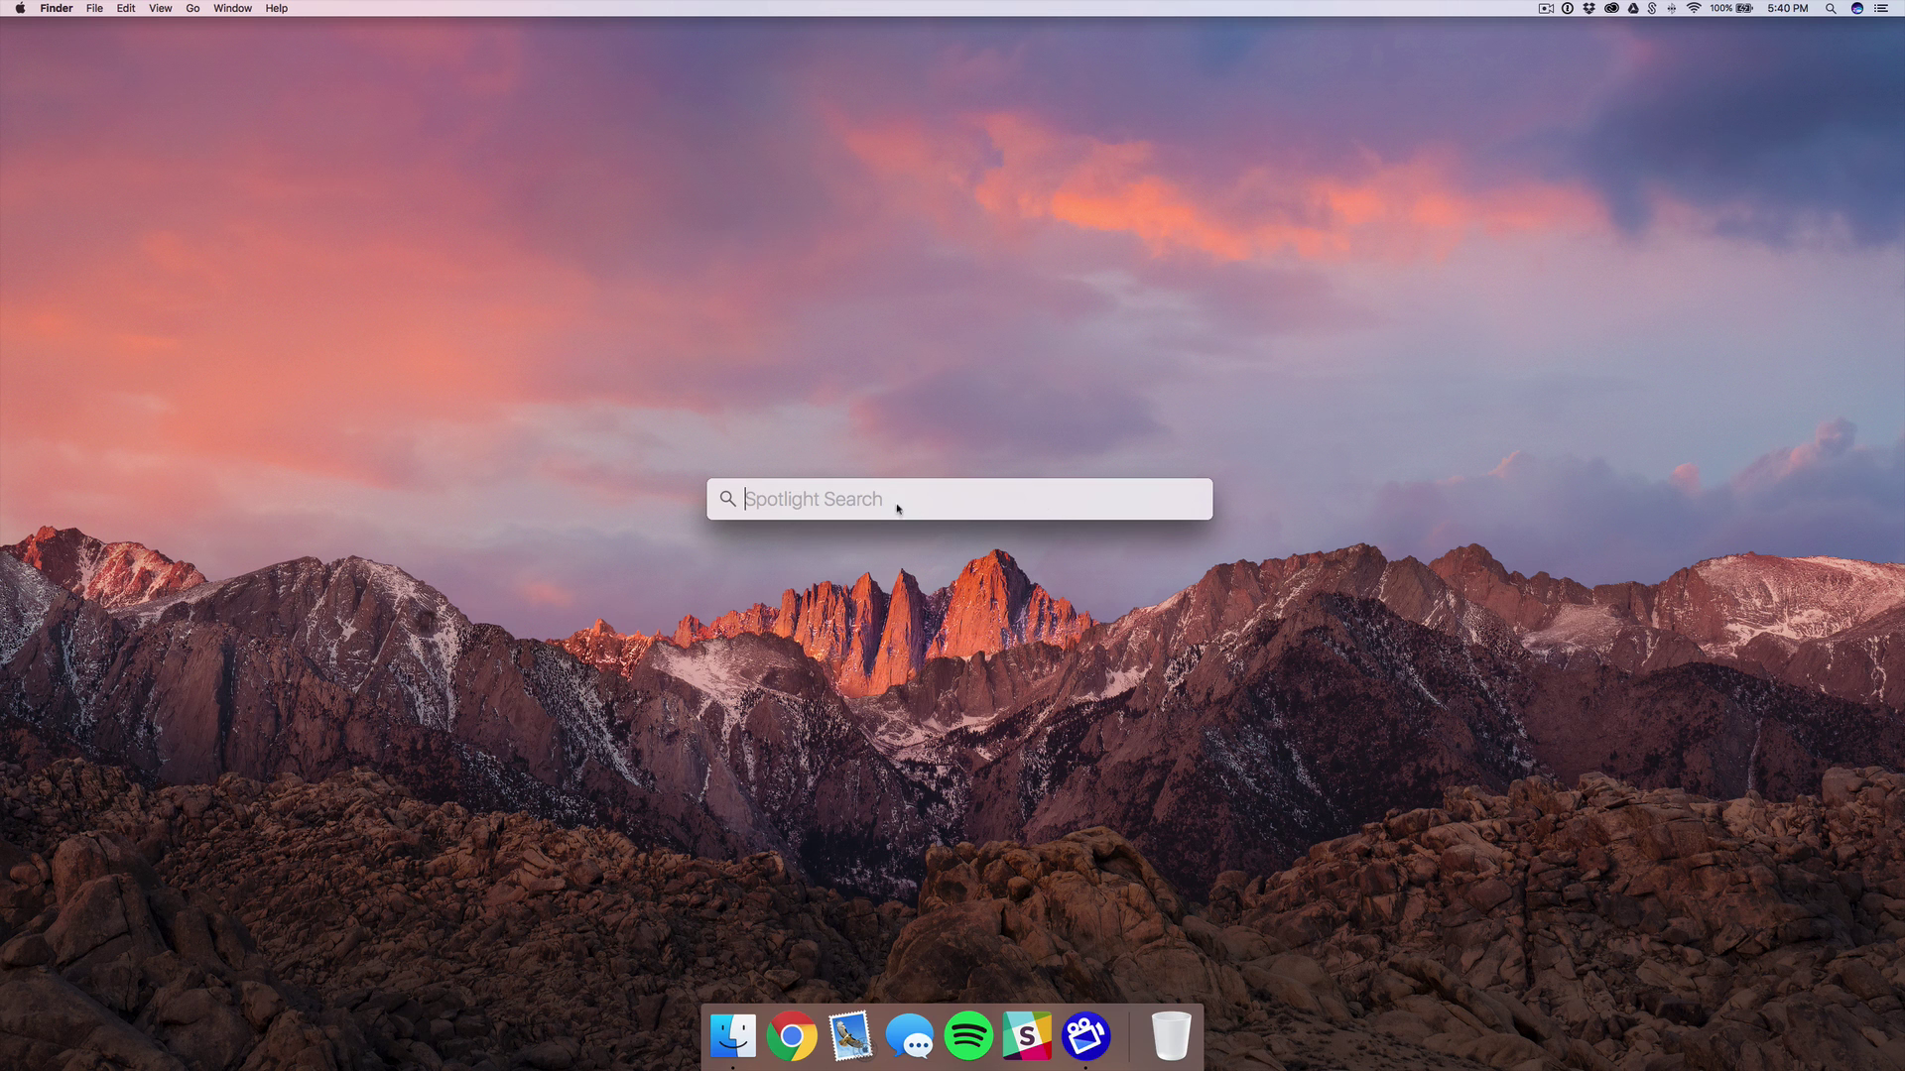
Drag the Spotlight bar to a new spot, then dismiss it by clicking the desktop.
drag(990, 511, 1007, 553)
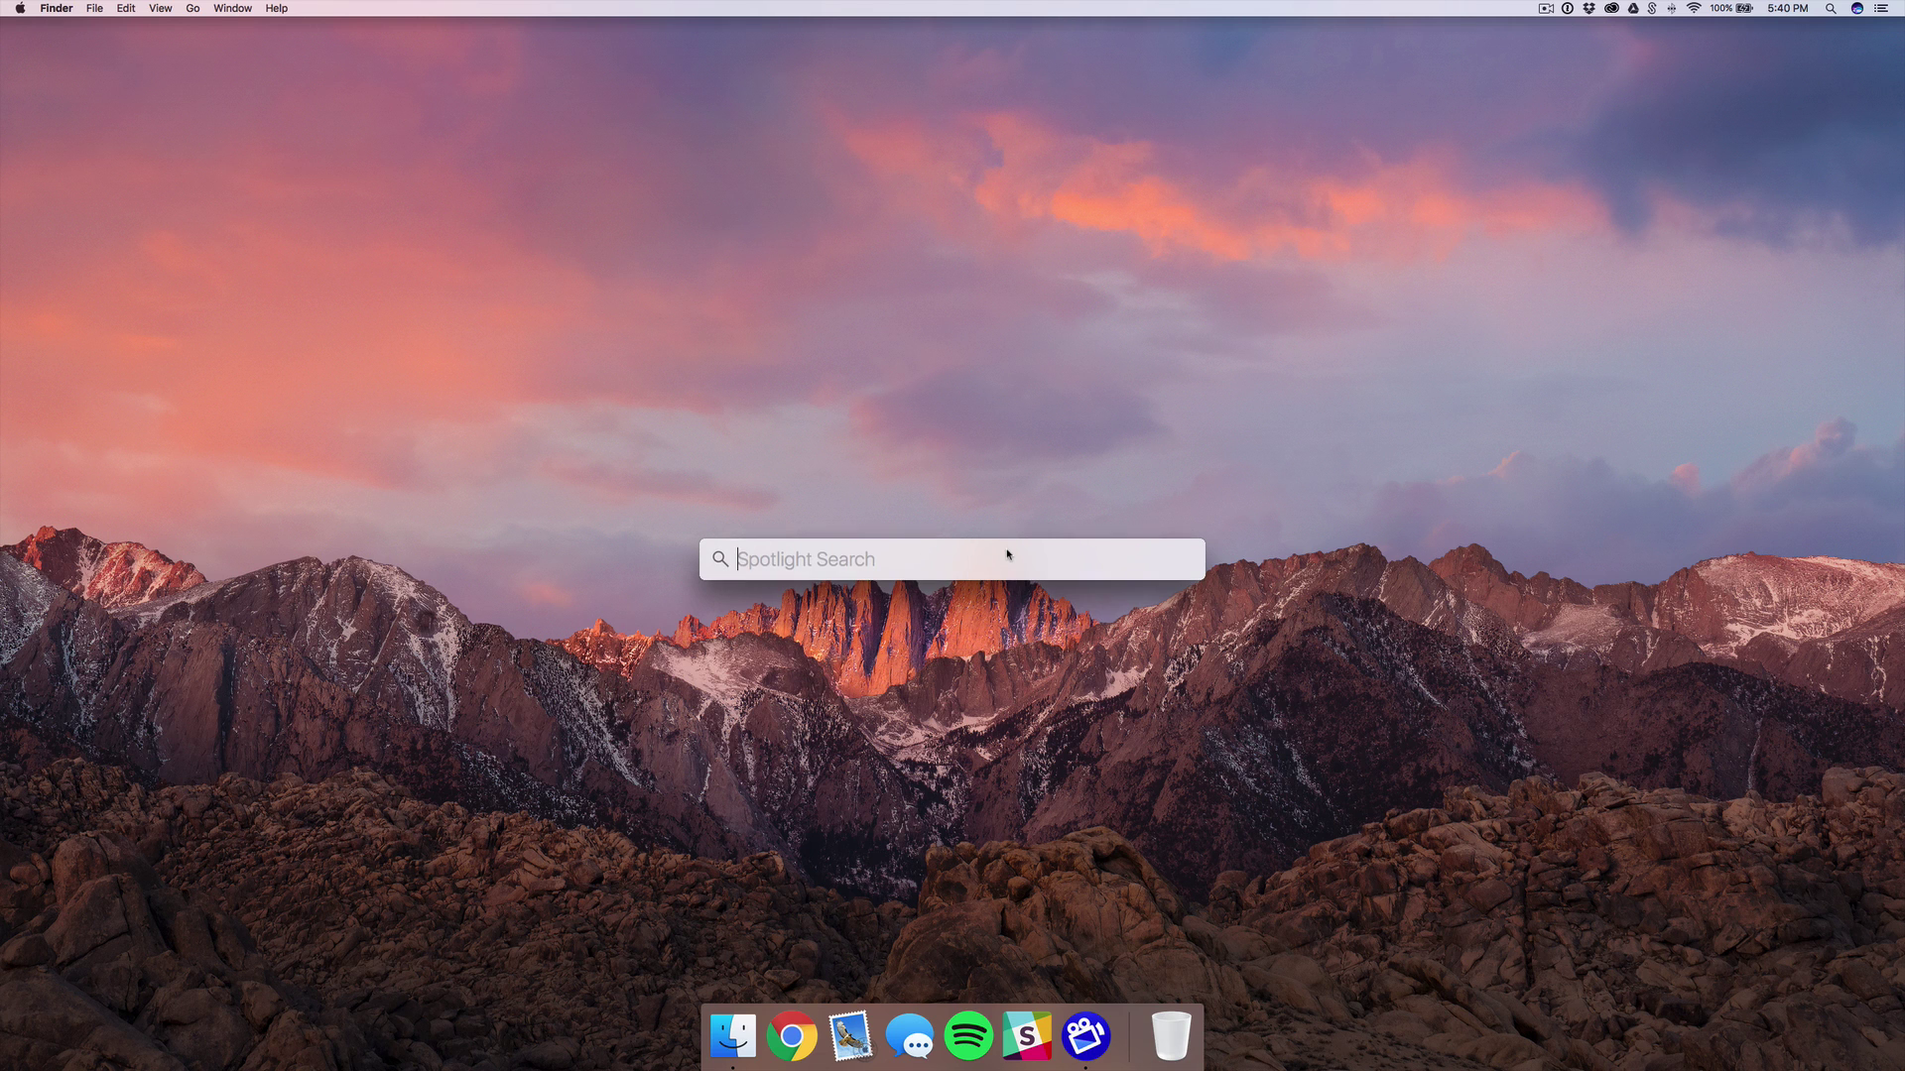
click(1249, 833)
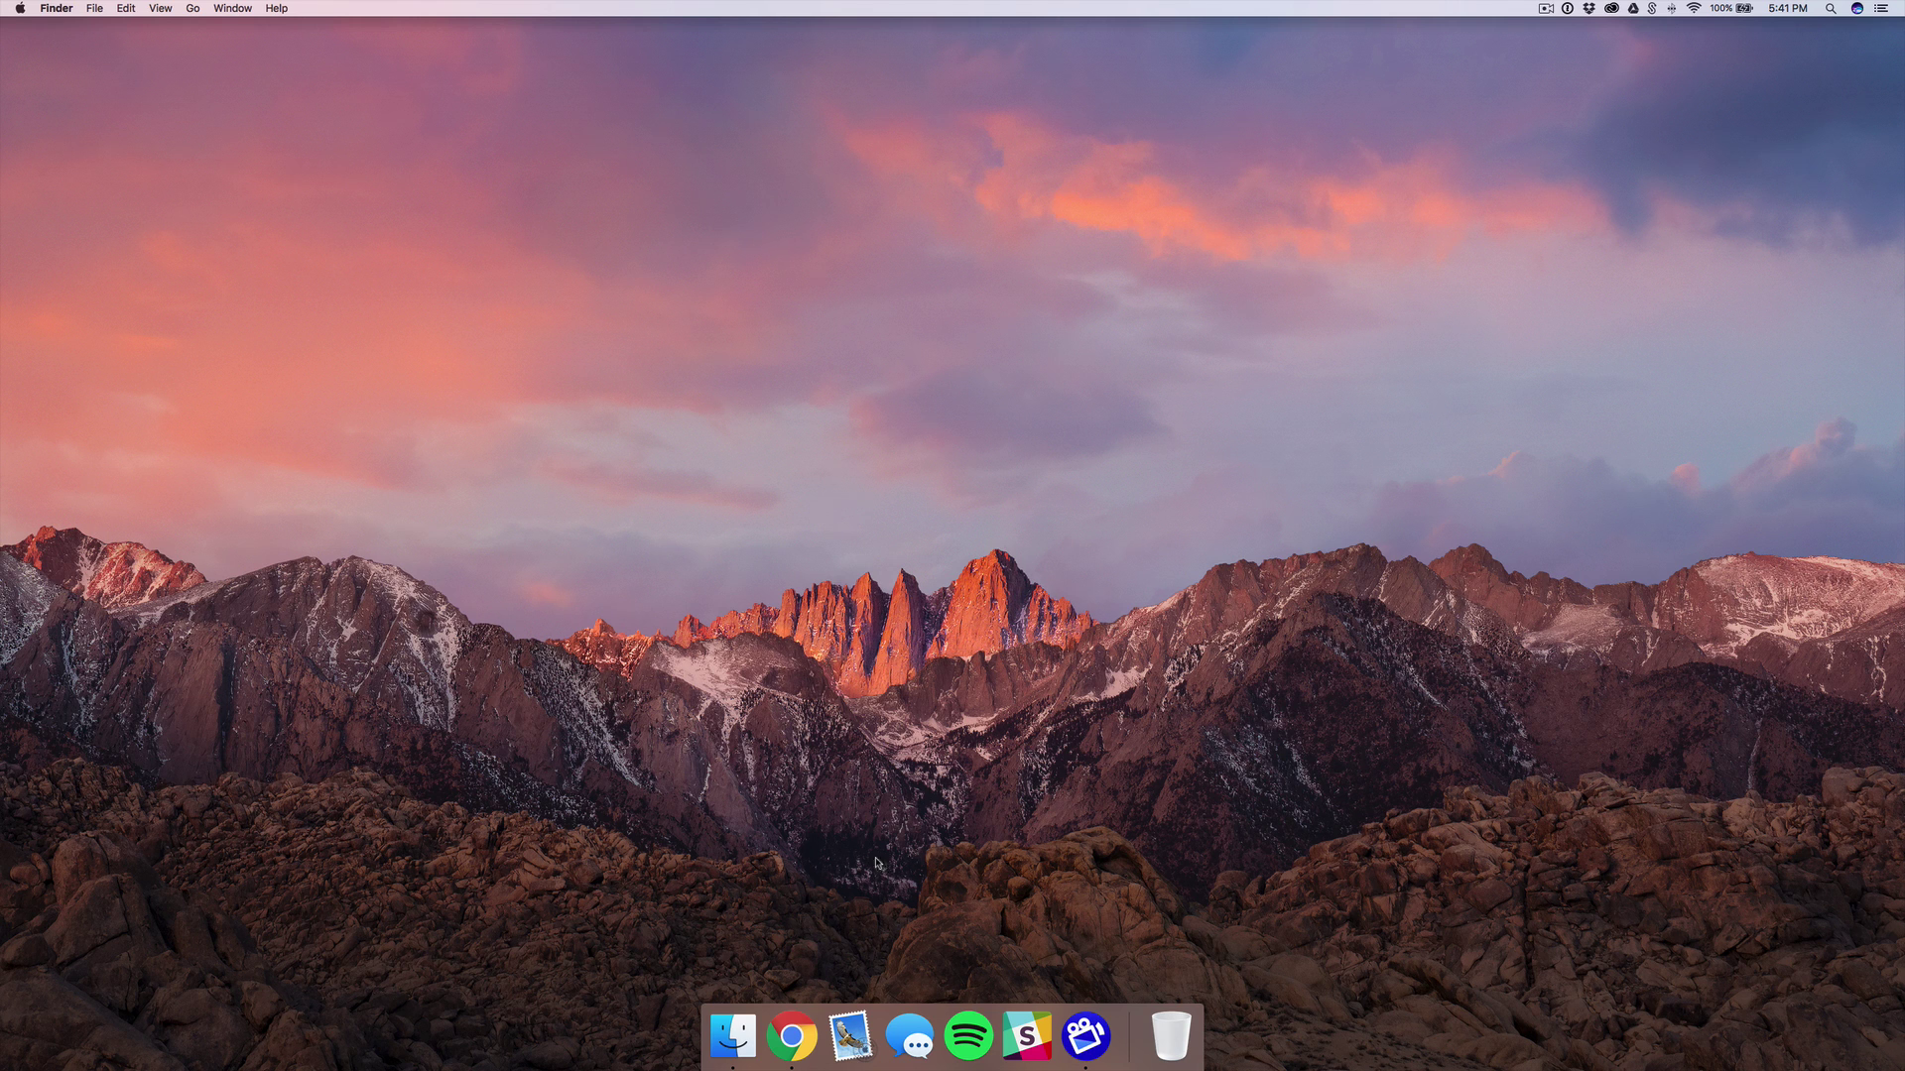
Force-quit Google Chrome from its Dock menu using the Option key.
right_click(792, 1027)
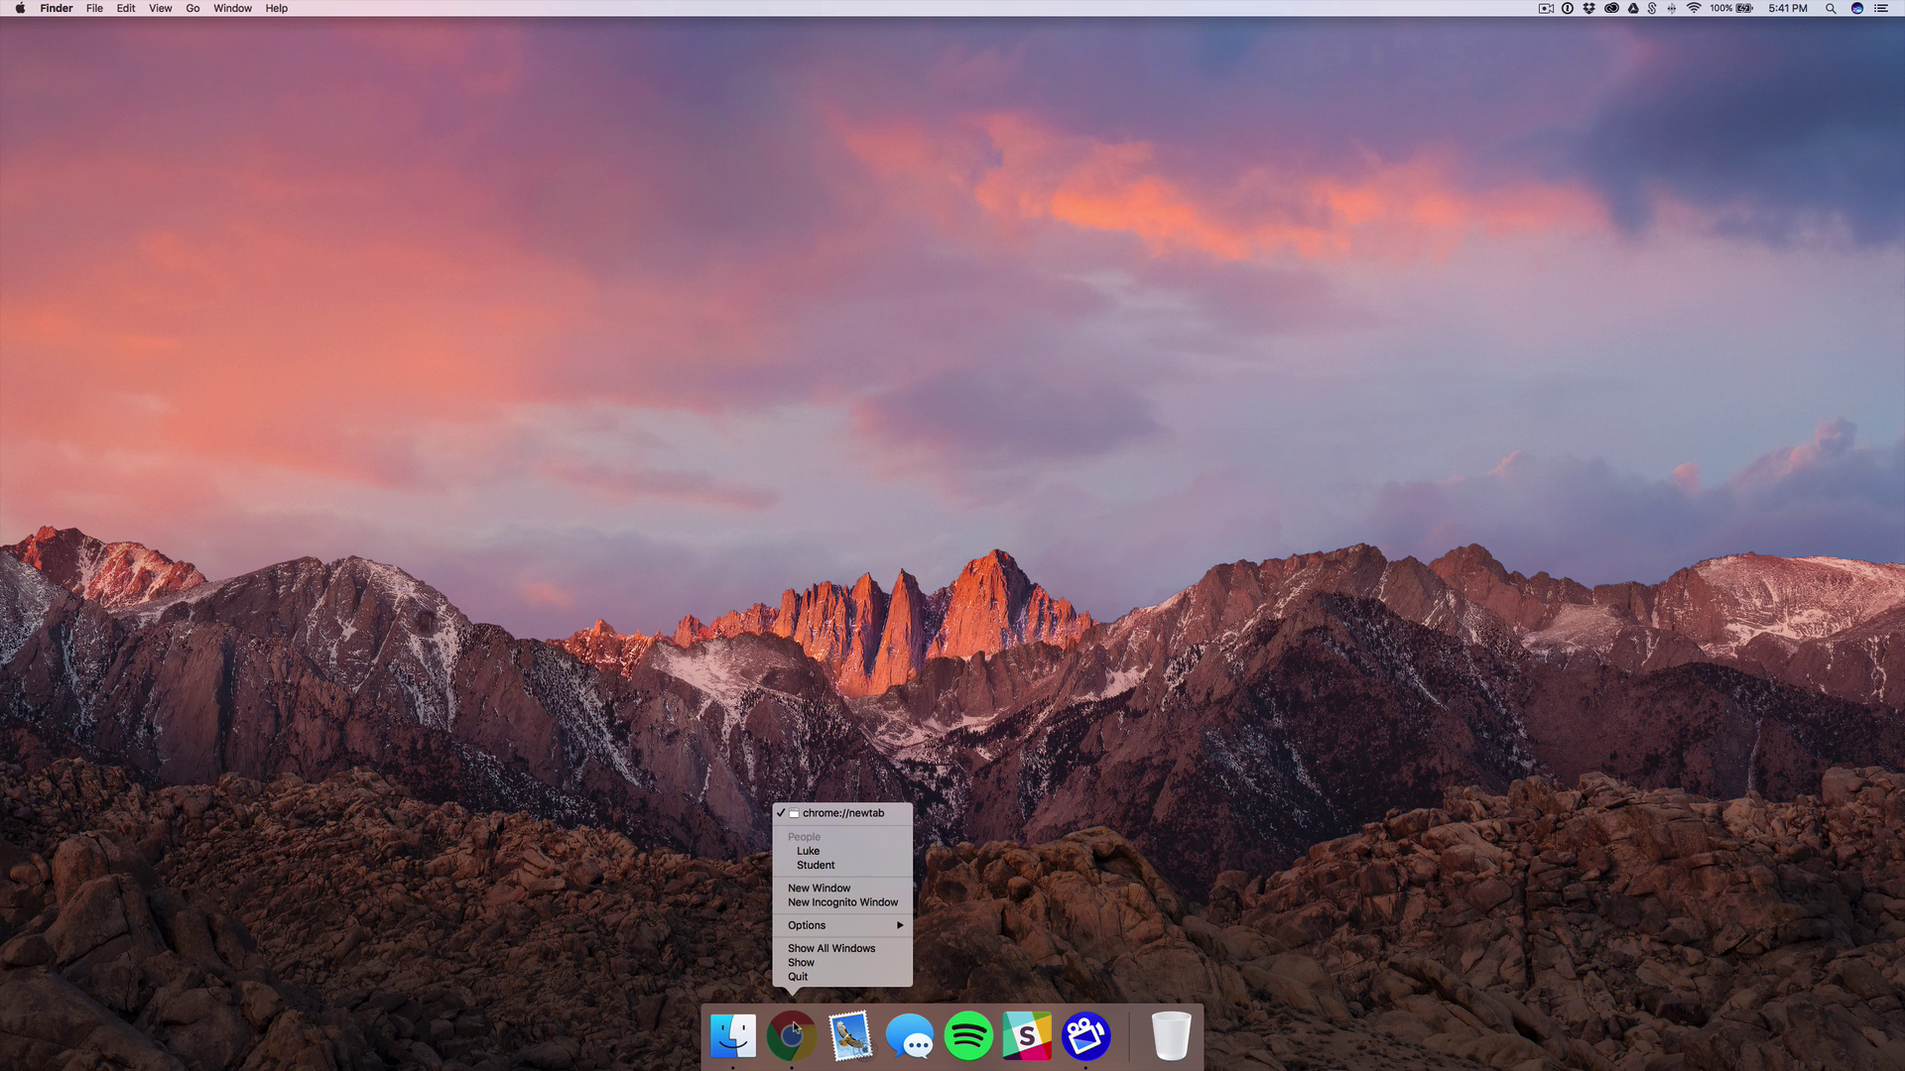
key(alt)
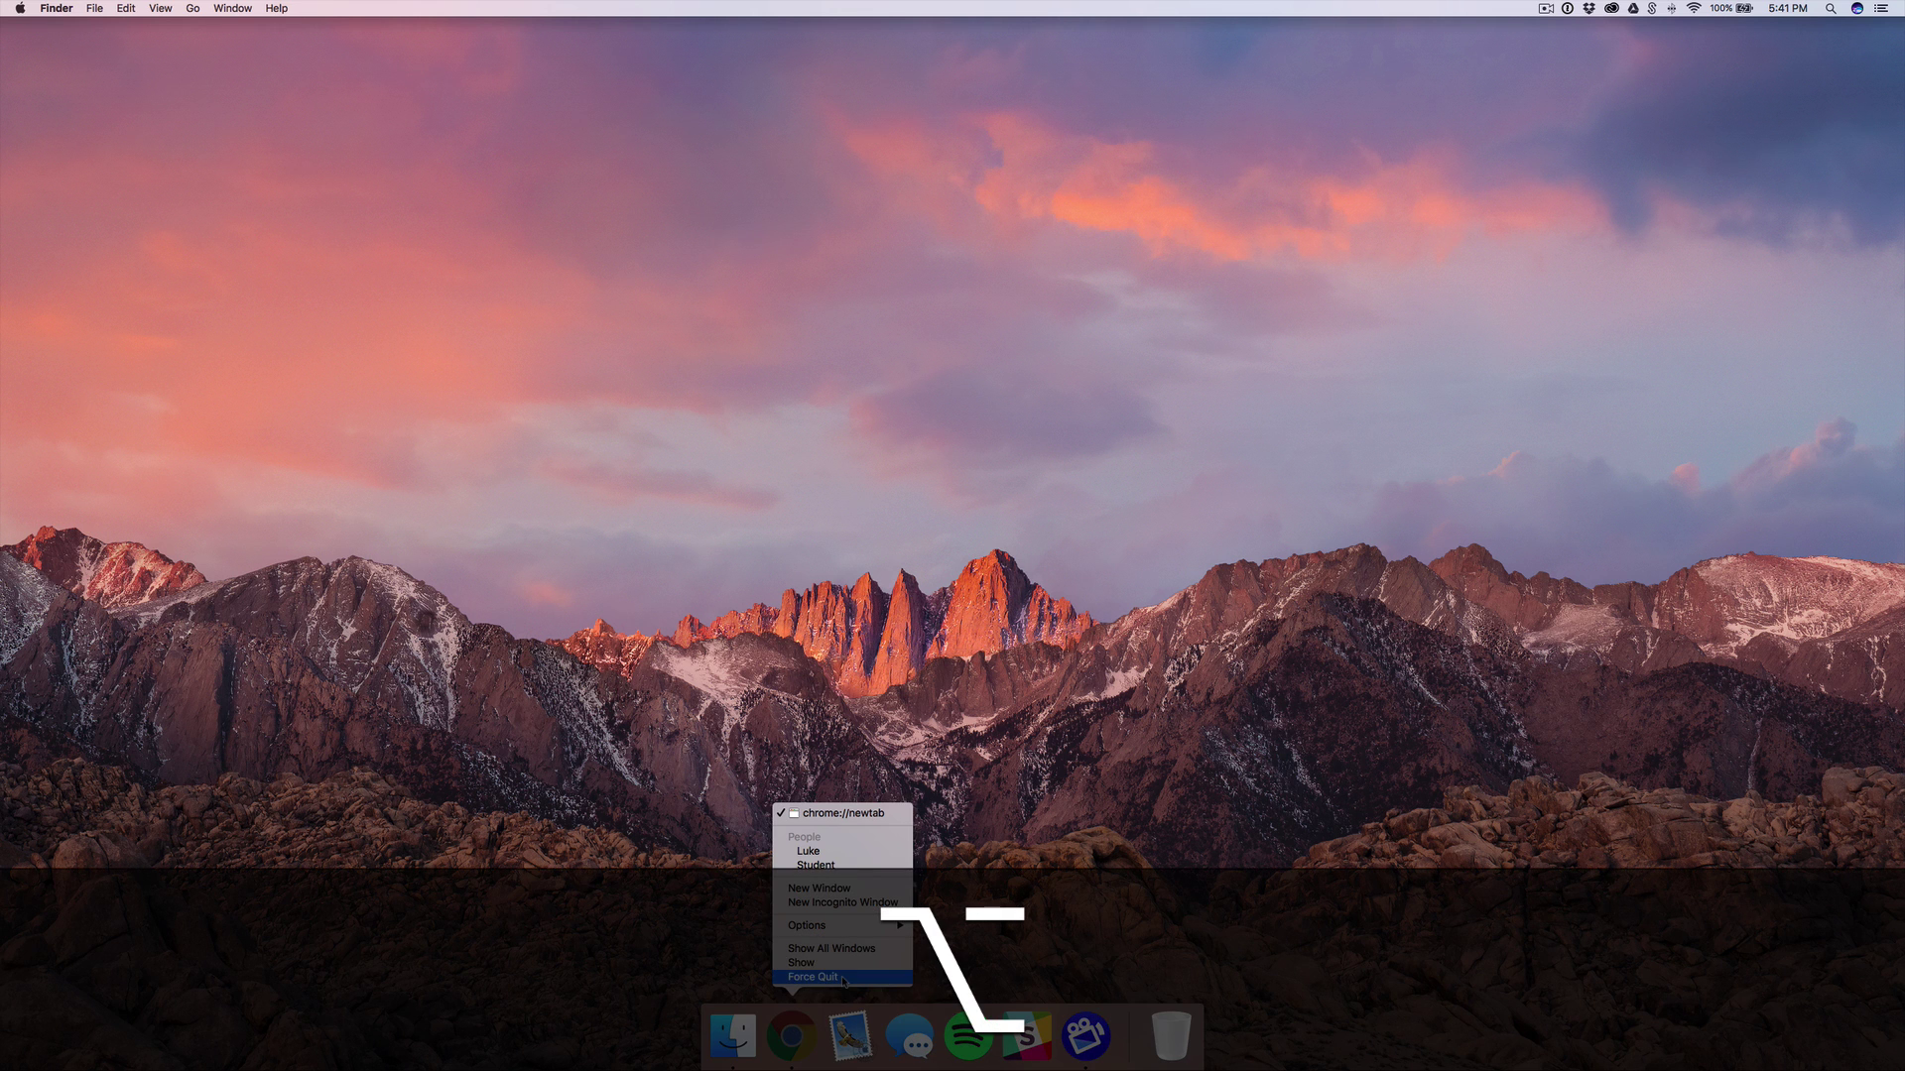
click(843, 981)
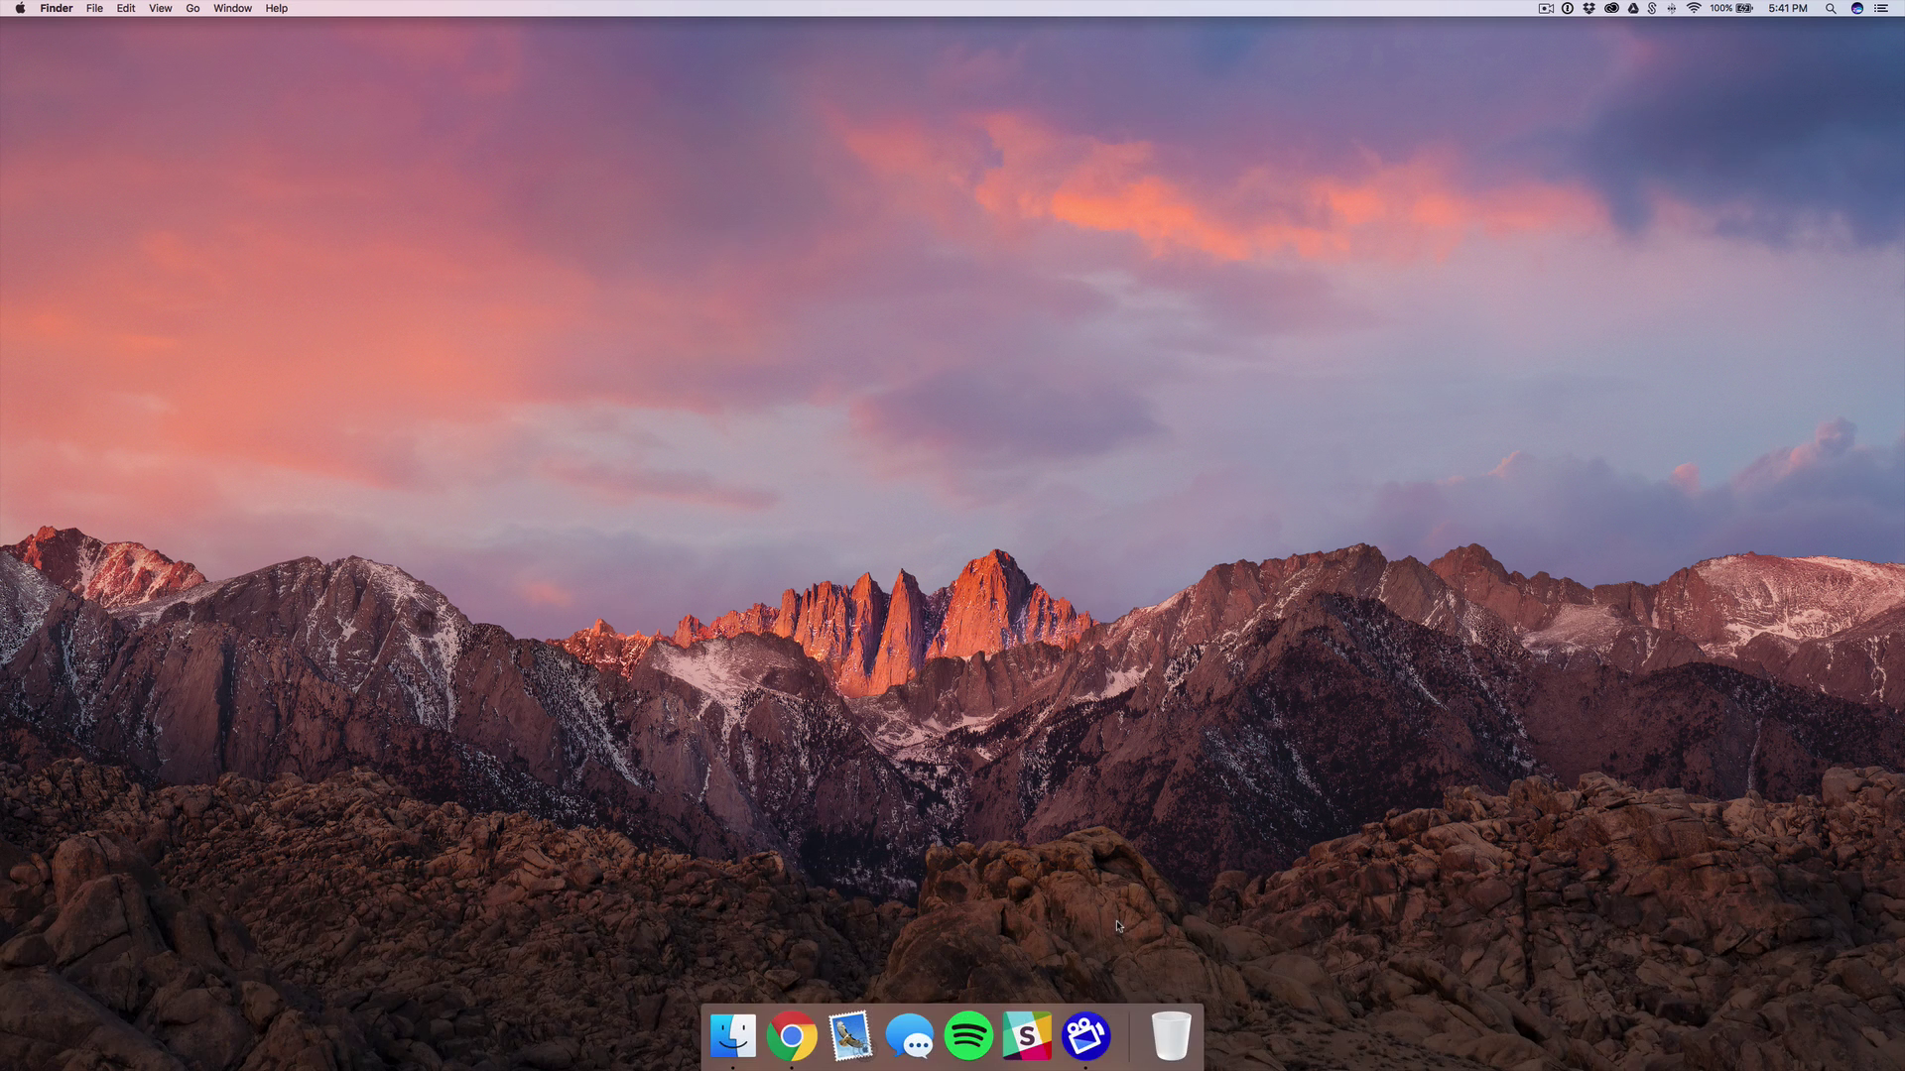
Force-quit Google Chrome through the Force Quit Applications window (Cmd-Option-Esc), confirming and closing it.
key(alt+super)
key(alt+super+Escape)
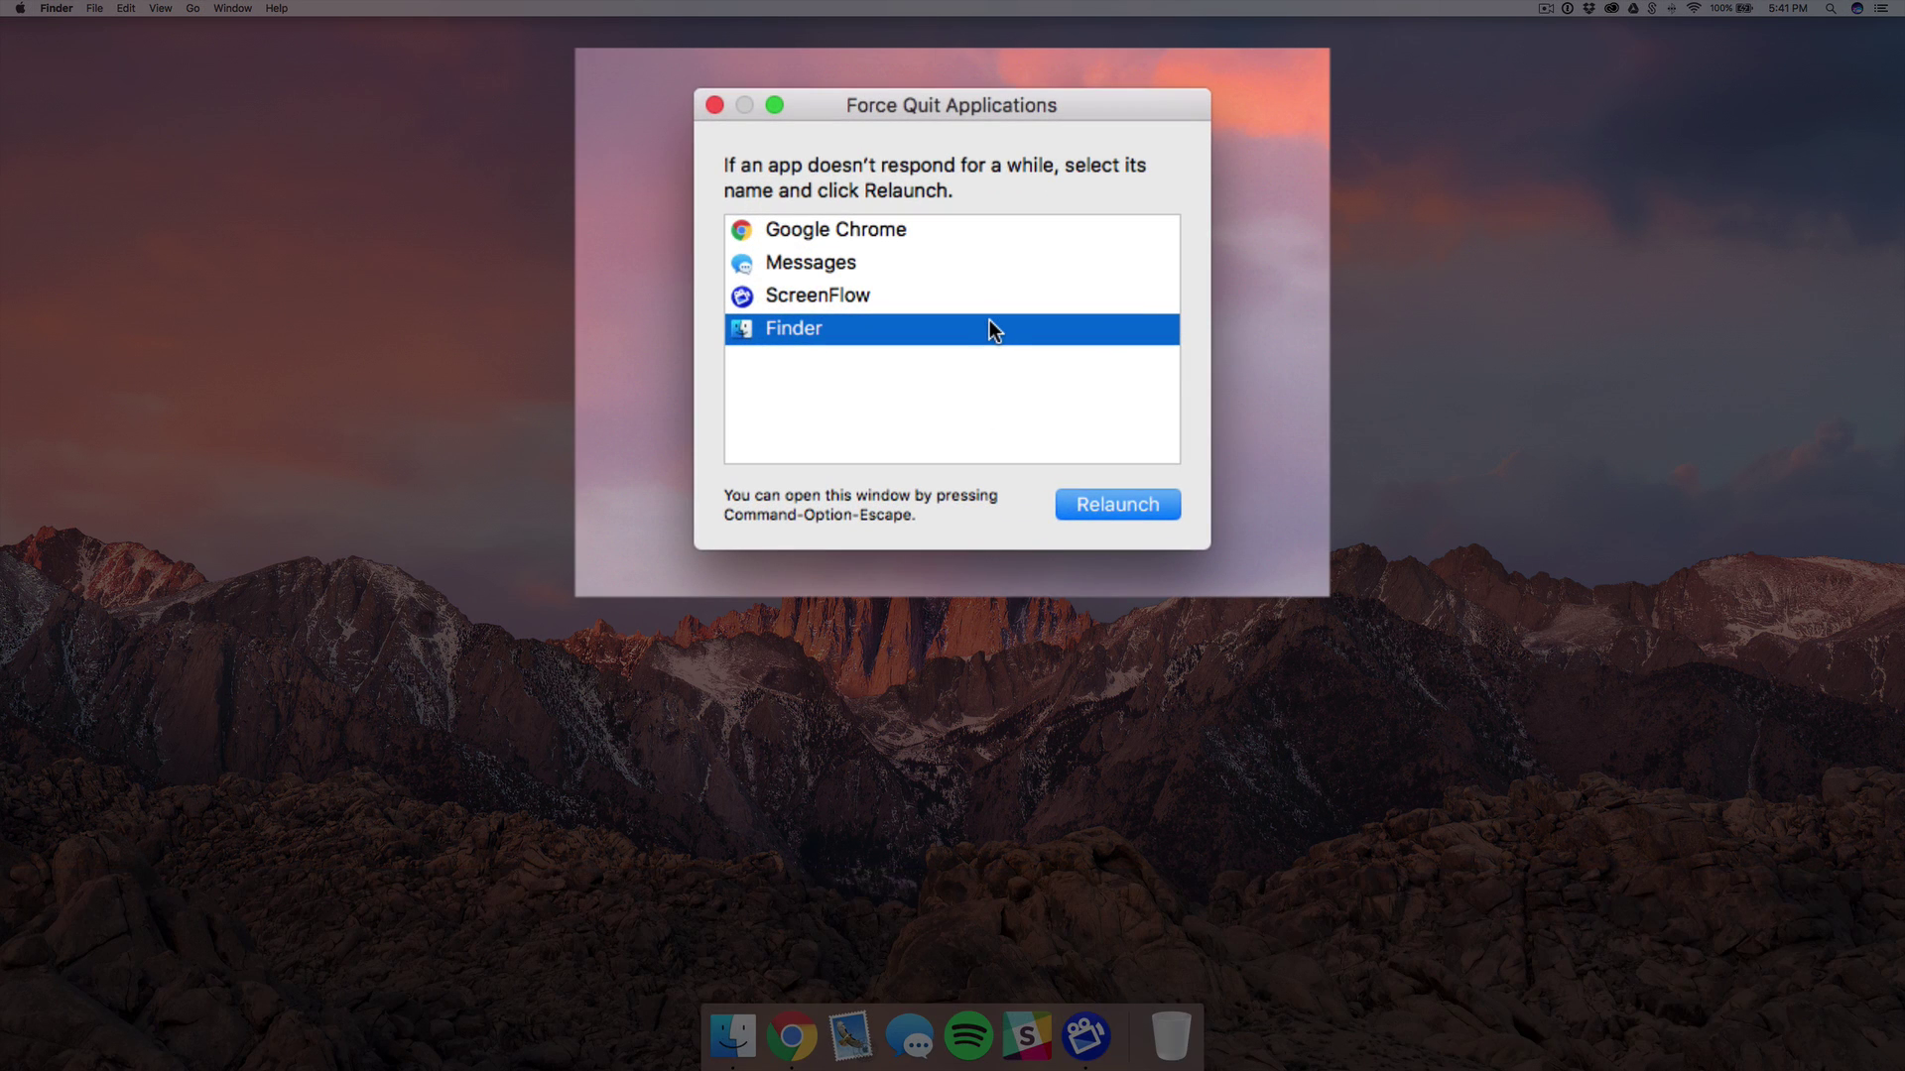
click(926, 230)
click(1094, 514)
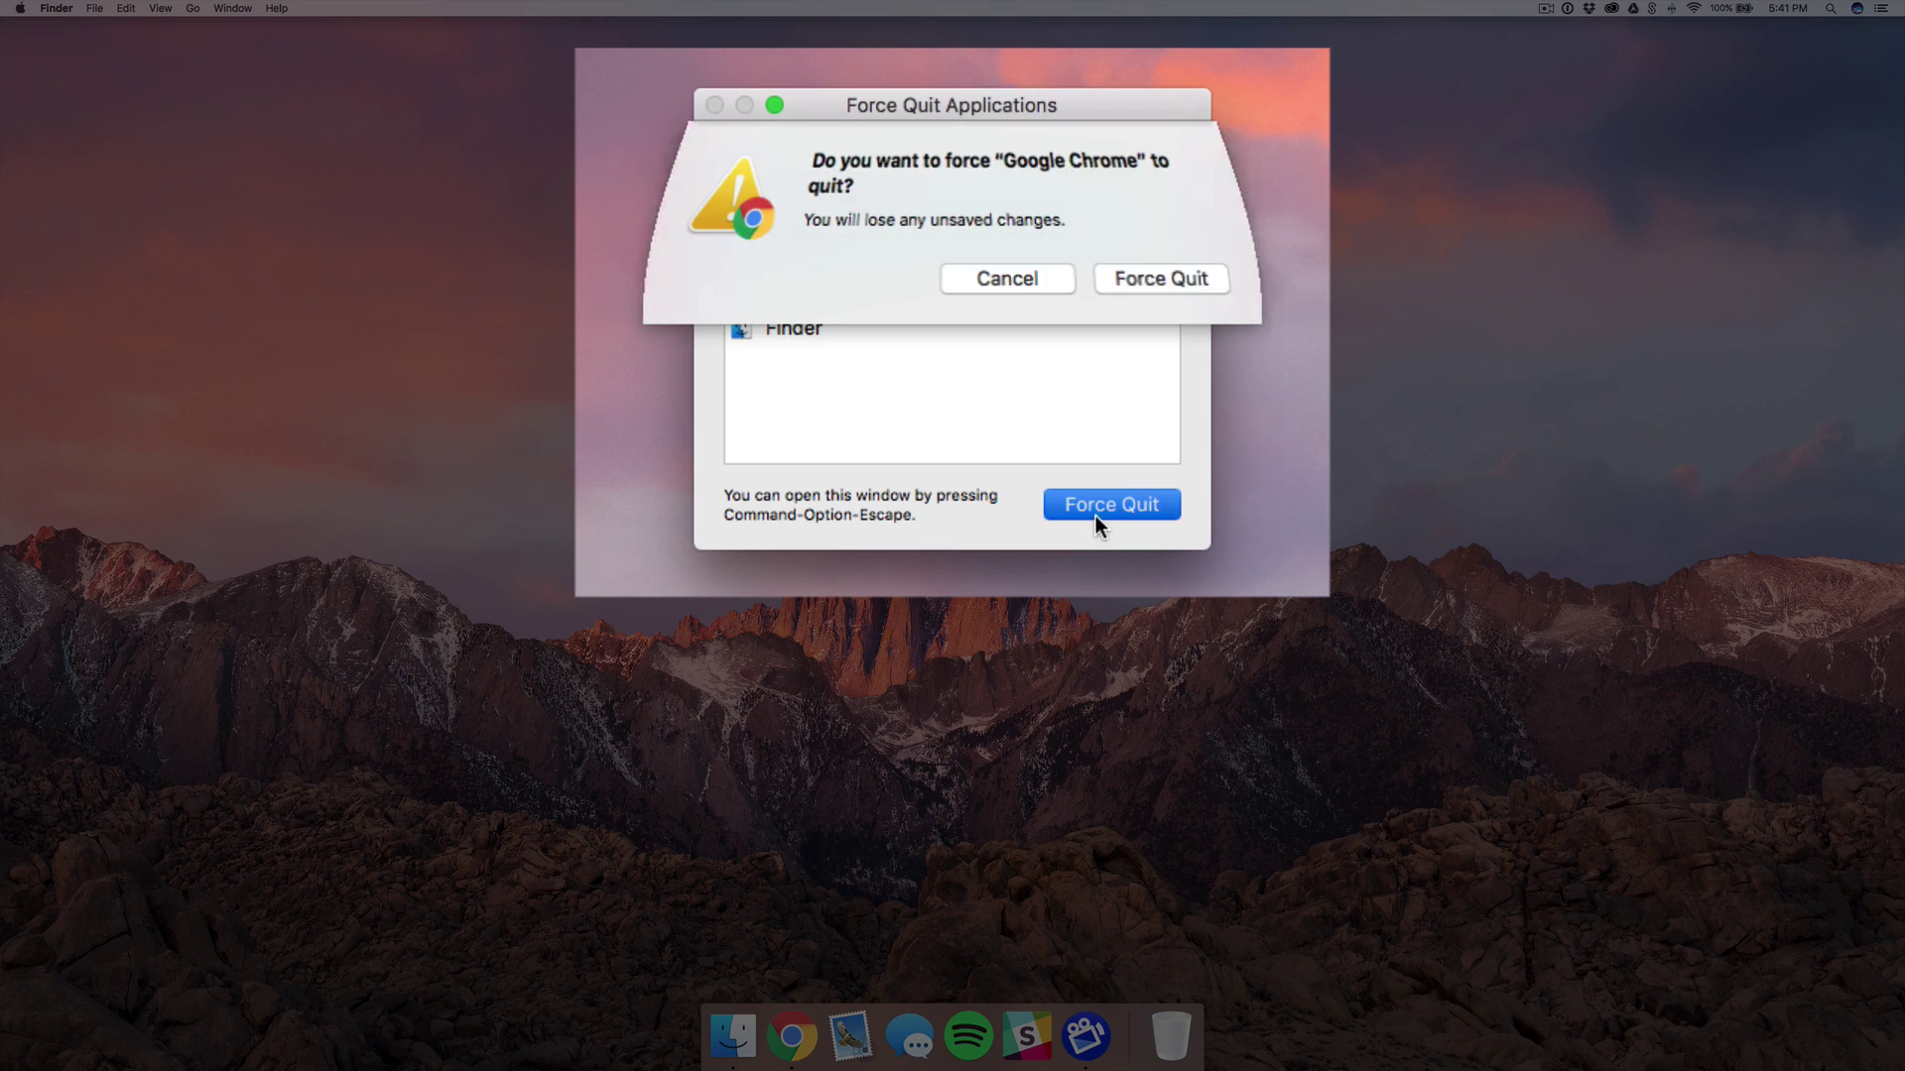
click(1163, 282)
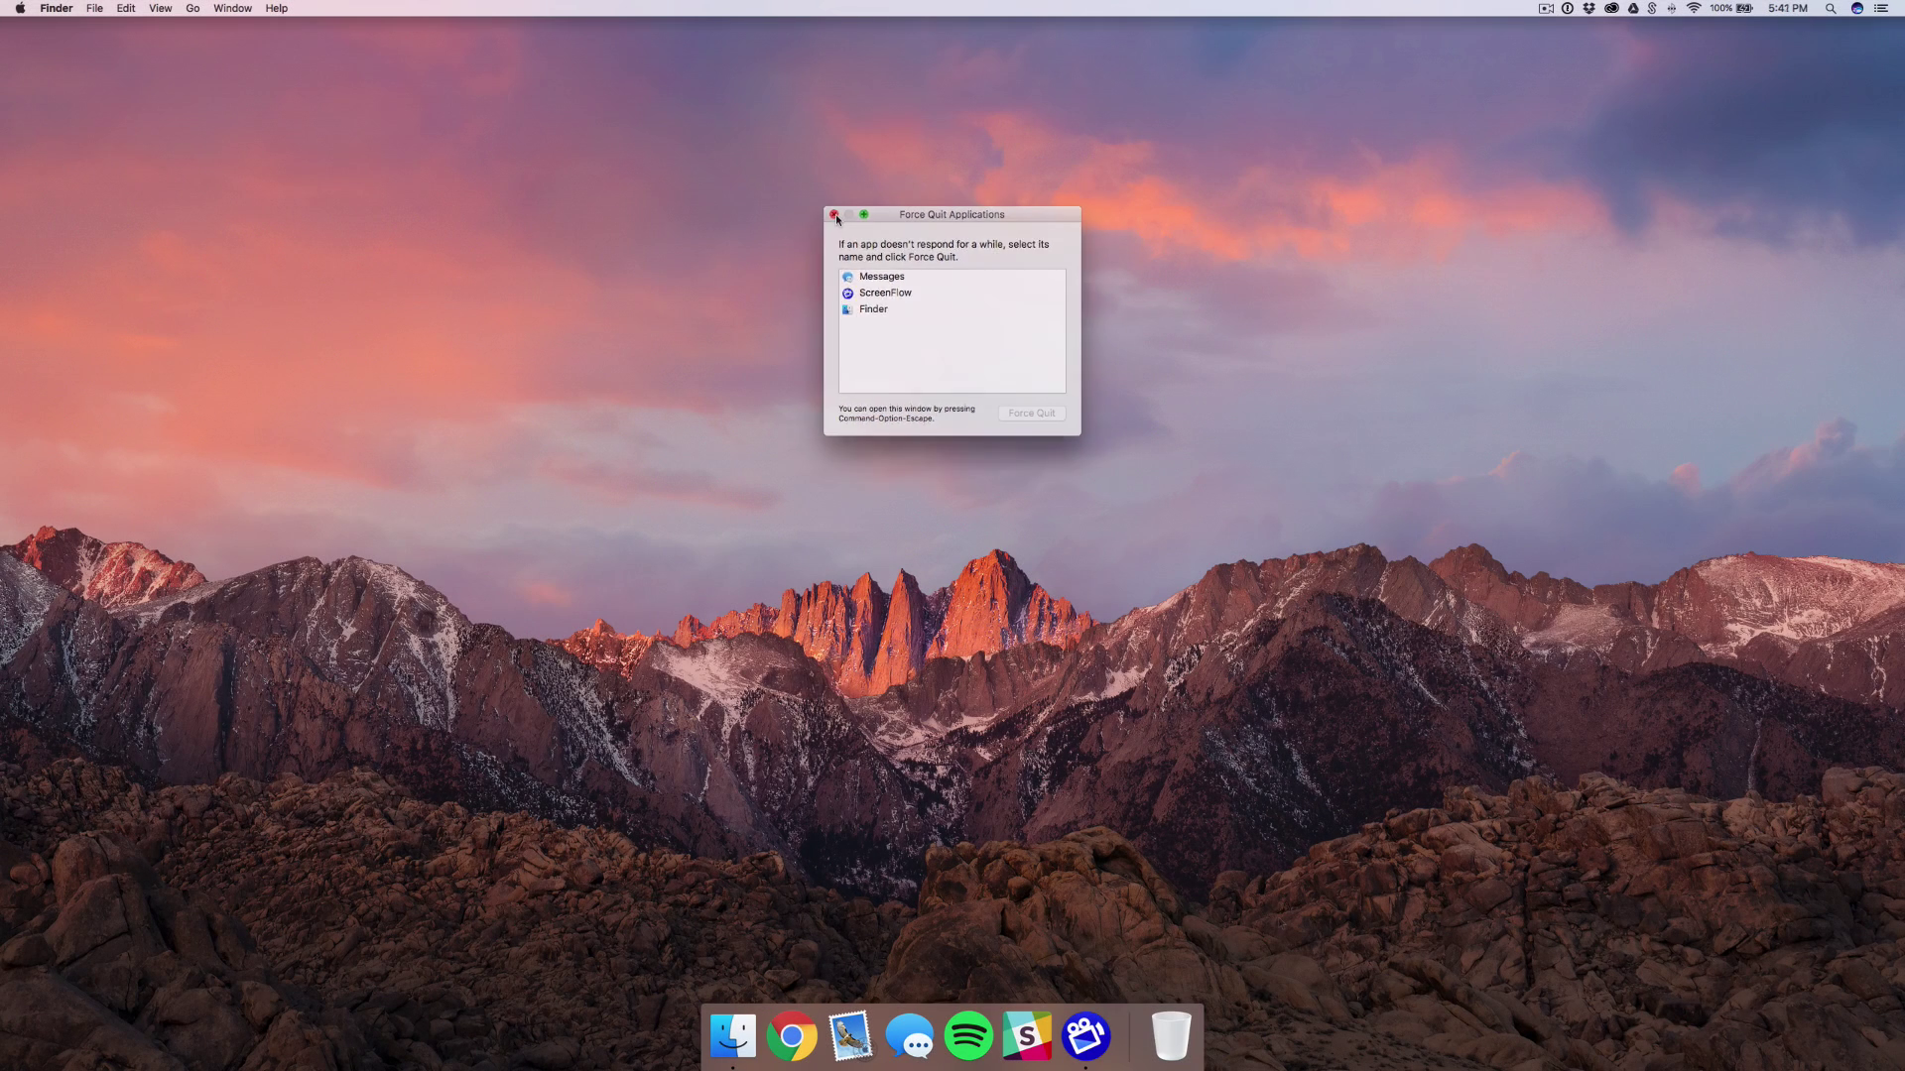
click(833, 206)
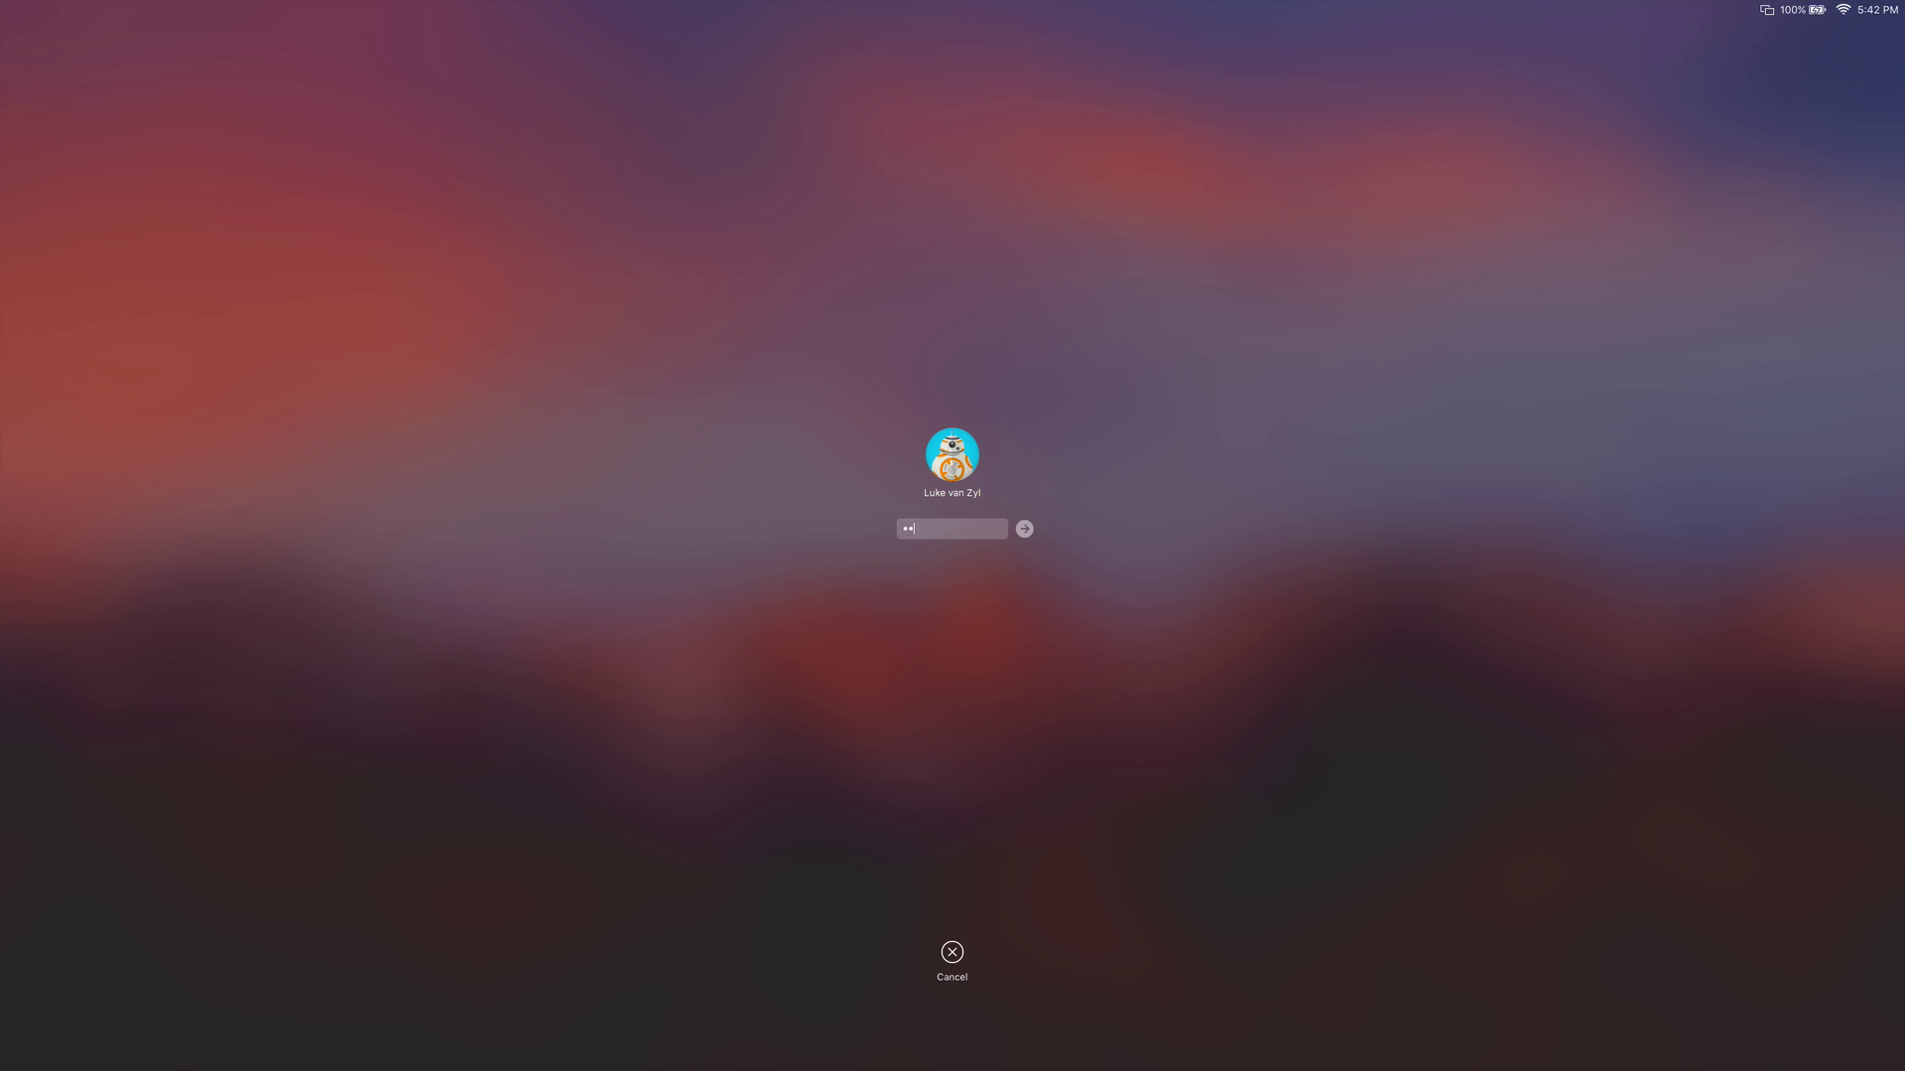
Unlock the Mac, verify Security & Privacy requires a password immediately, and close System Preferences.
key(Return)
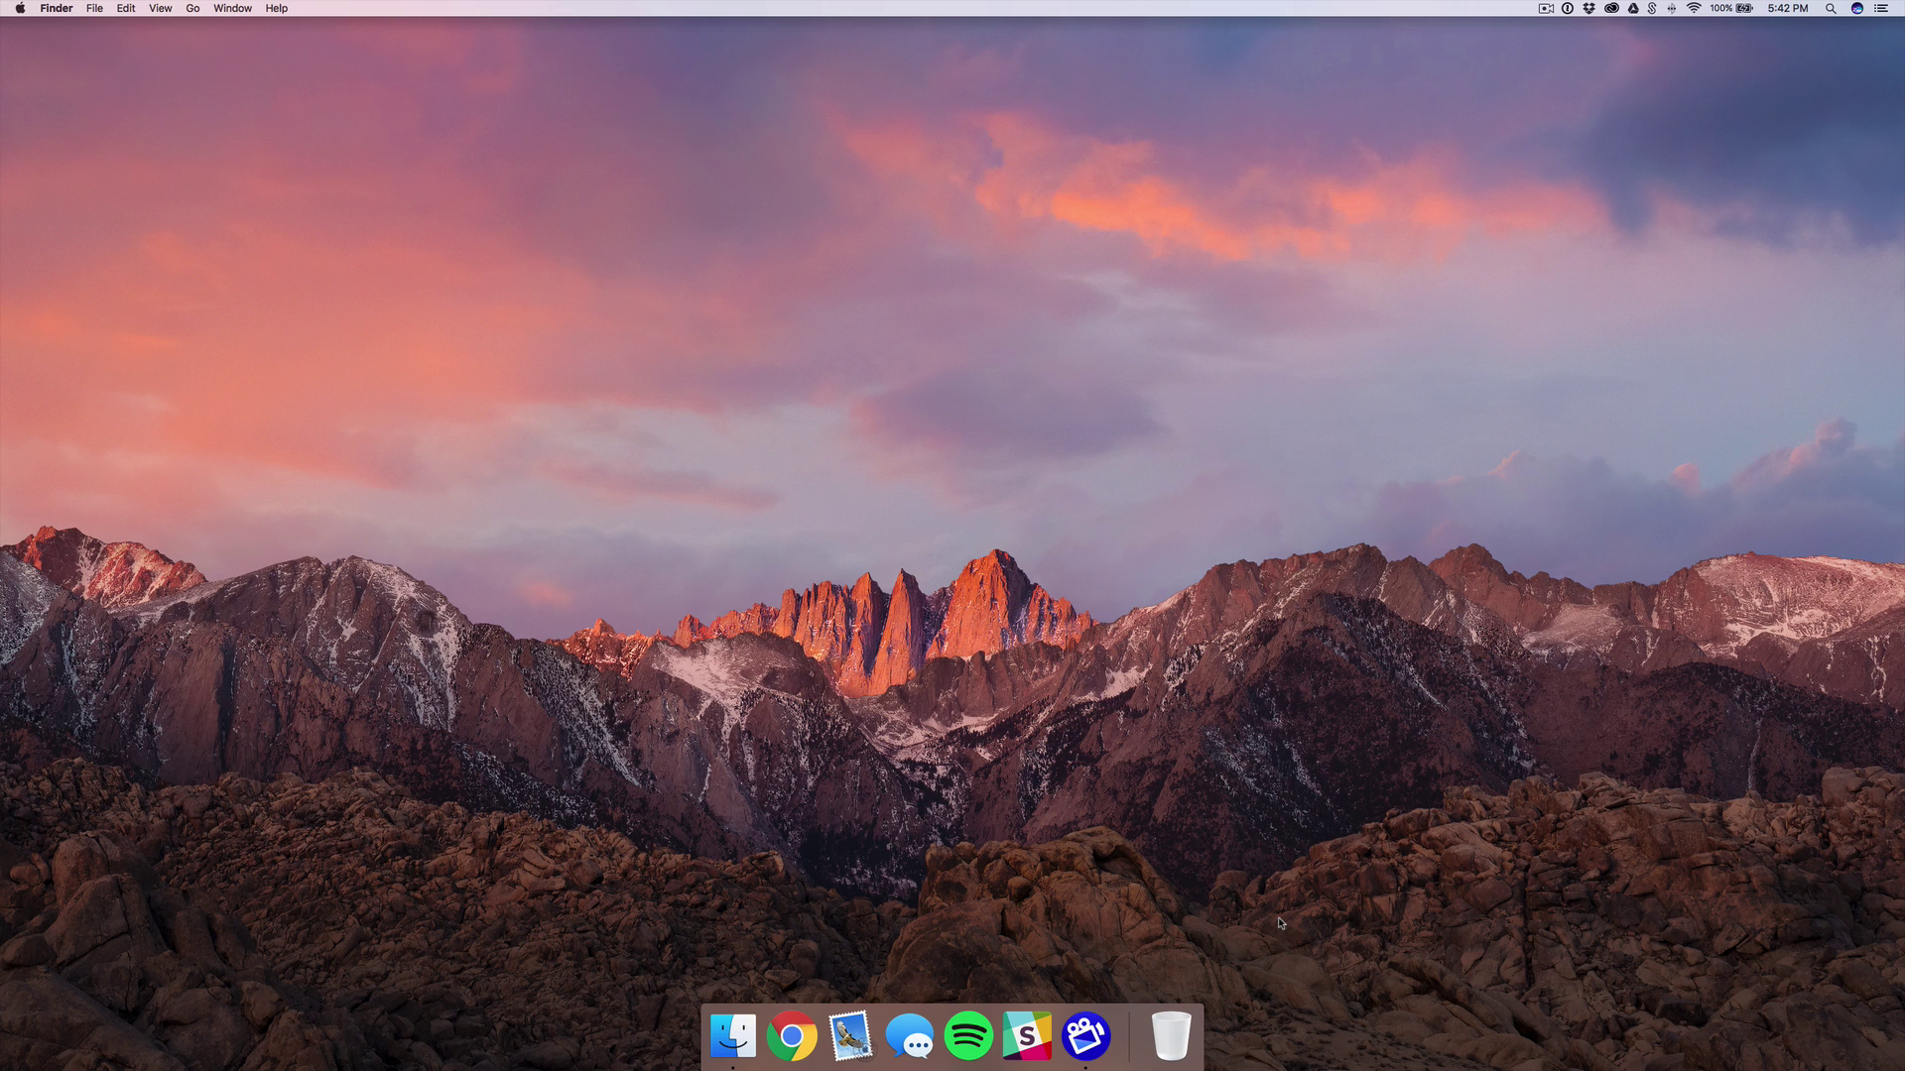
key(super+space)
text(system)
key(Return)
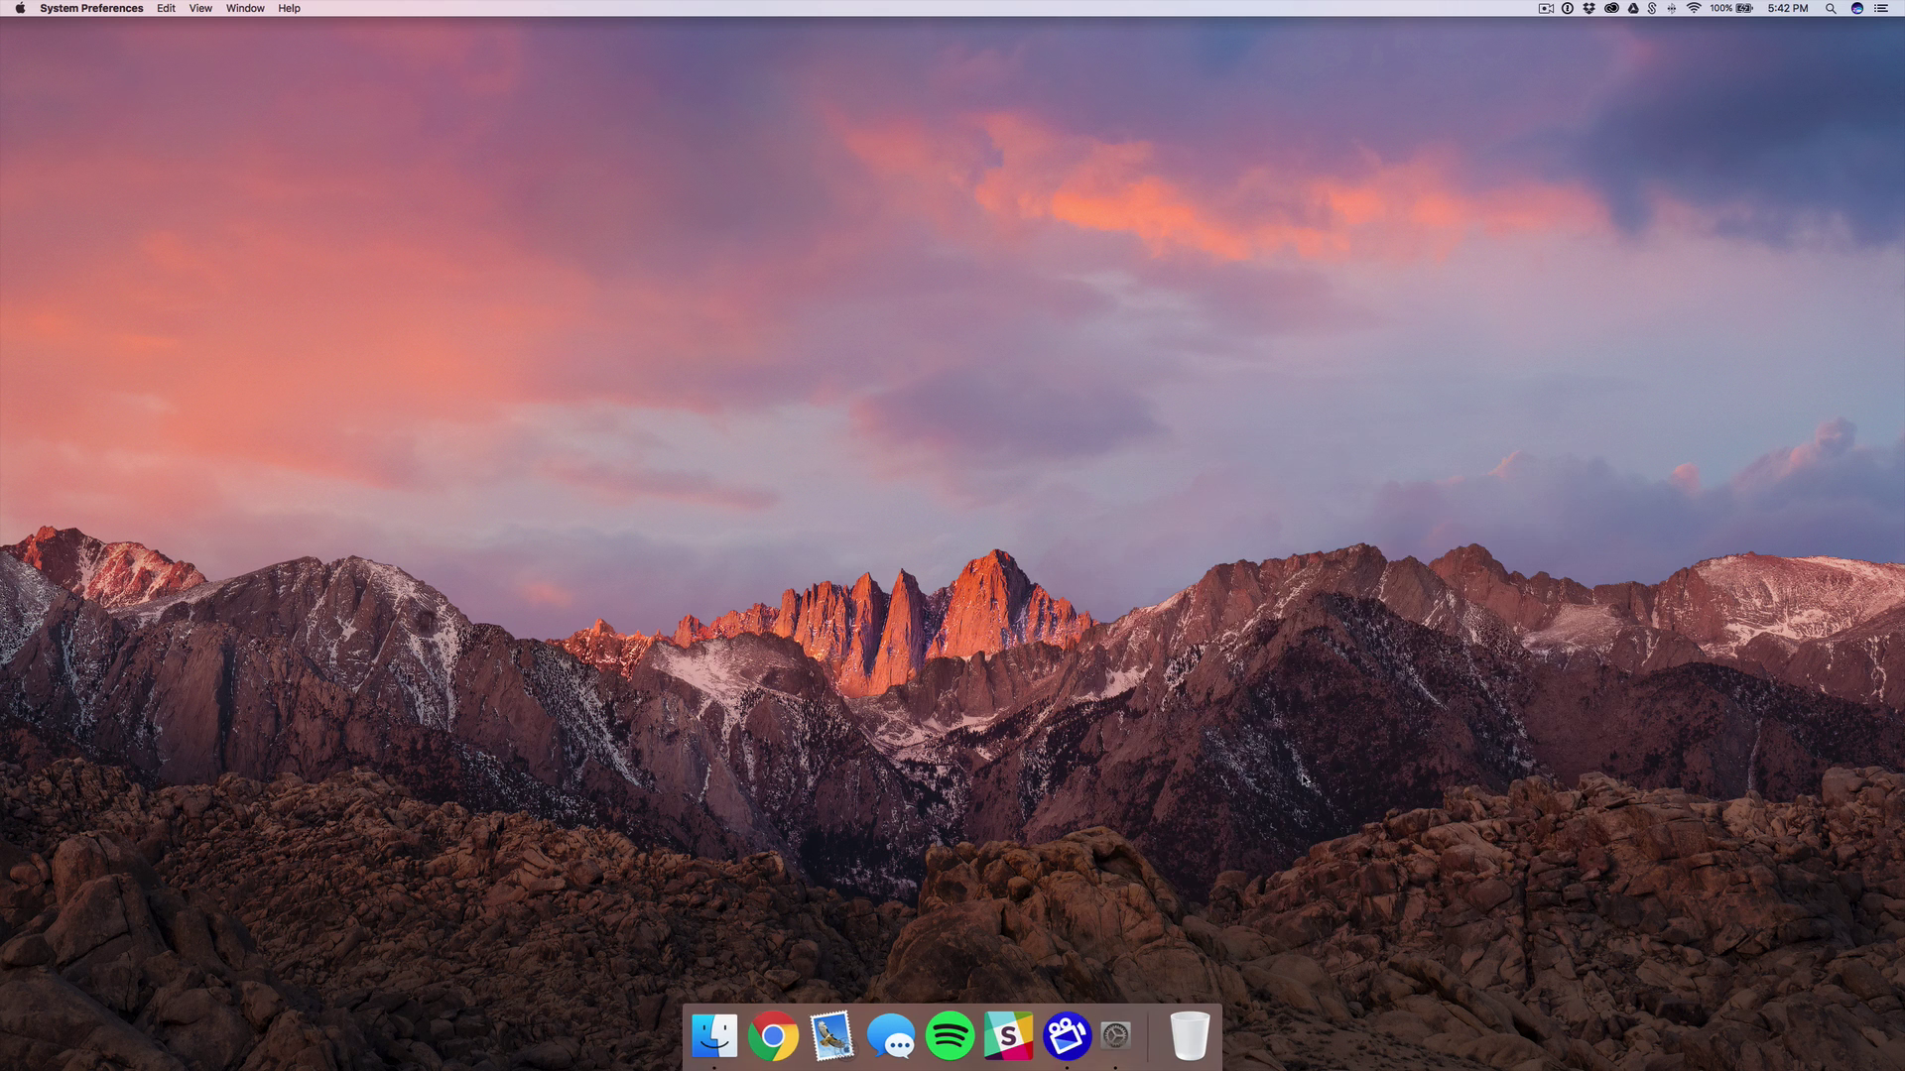
click(1441, 526)
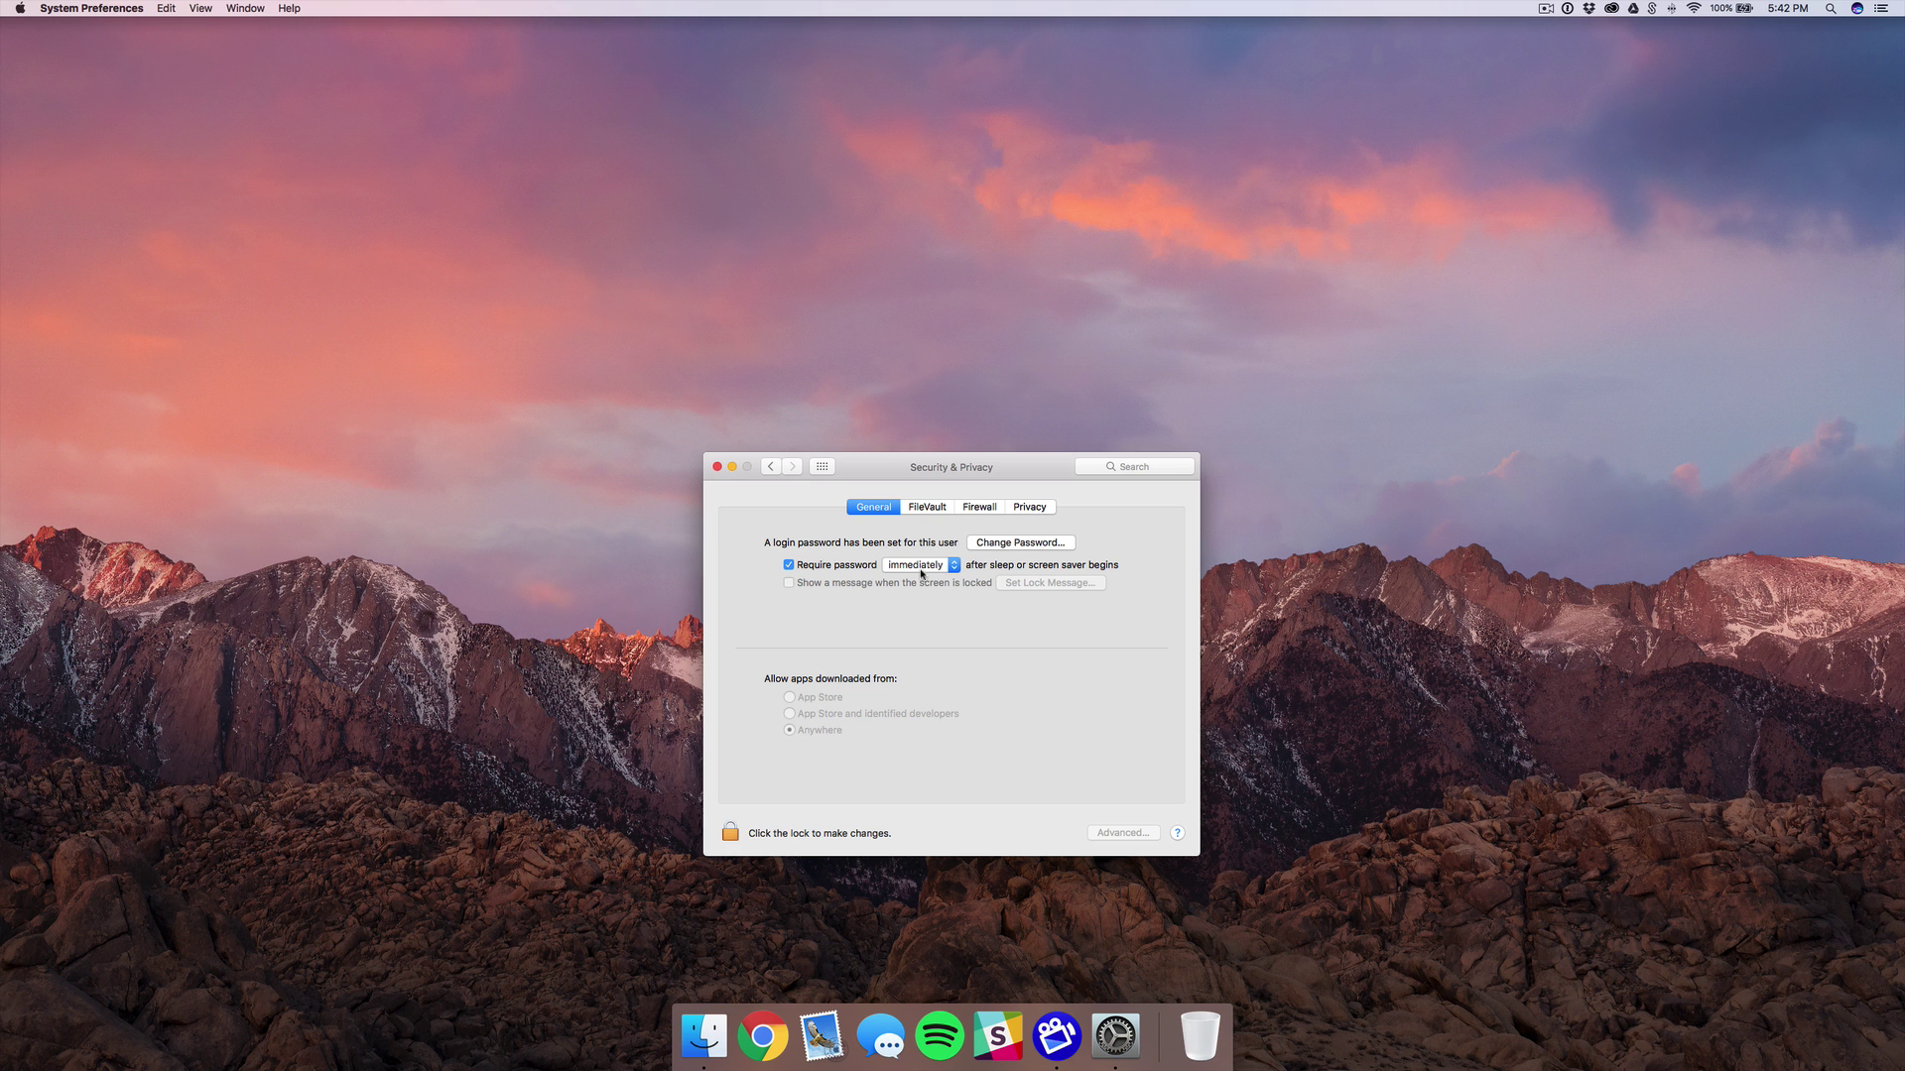
click(716, 467)
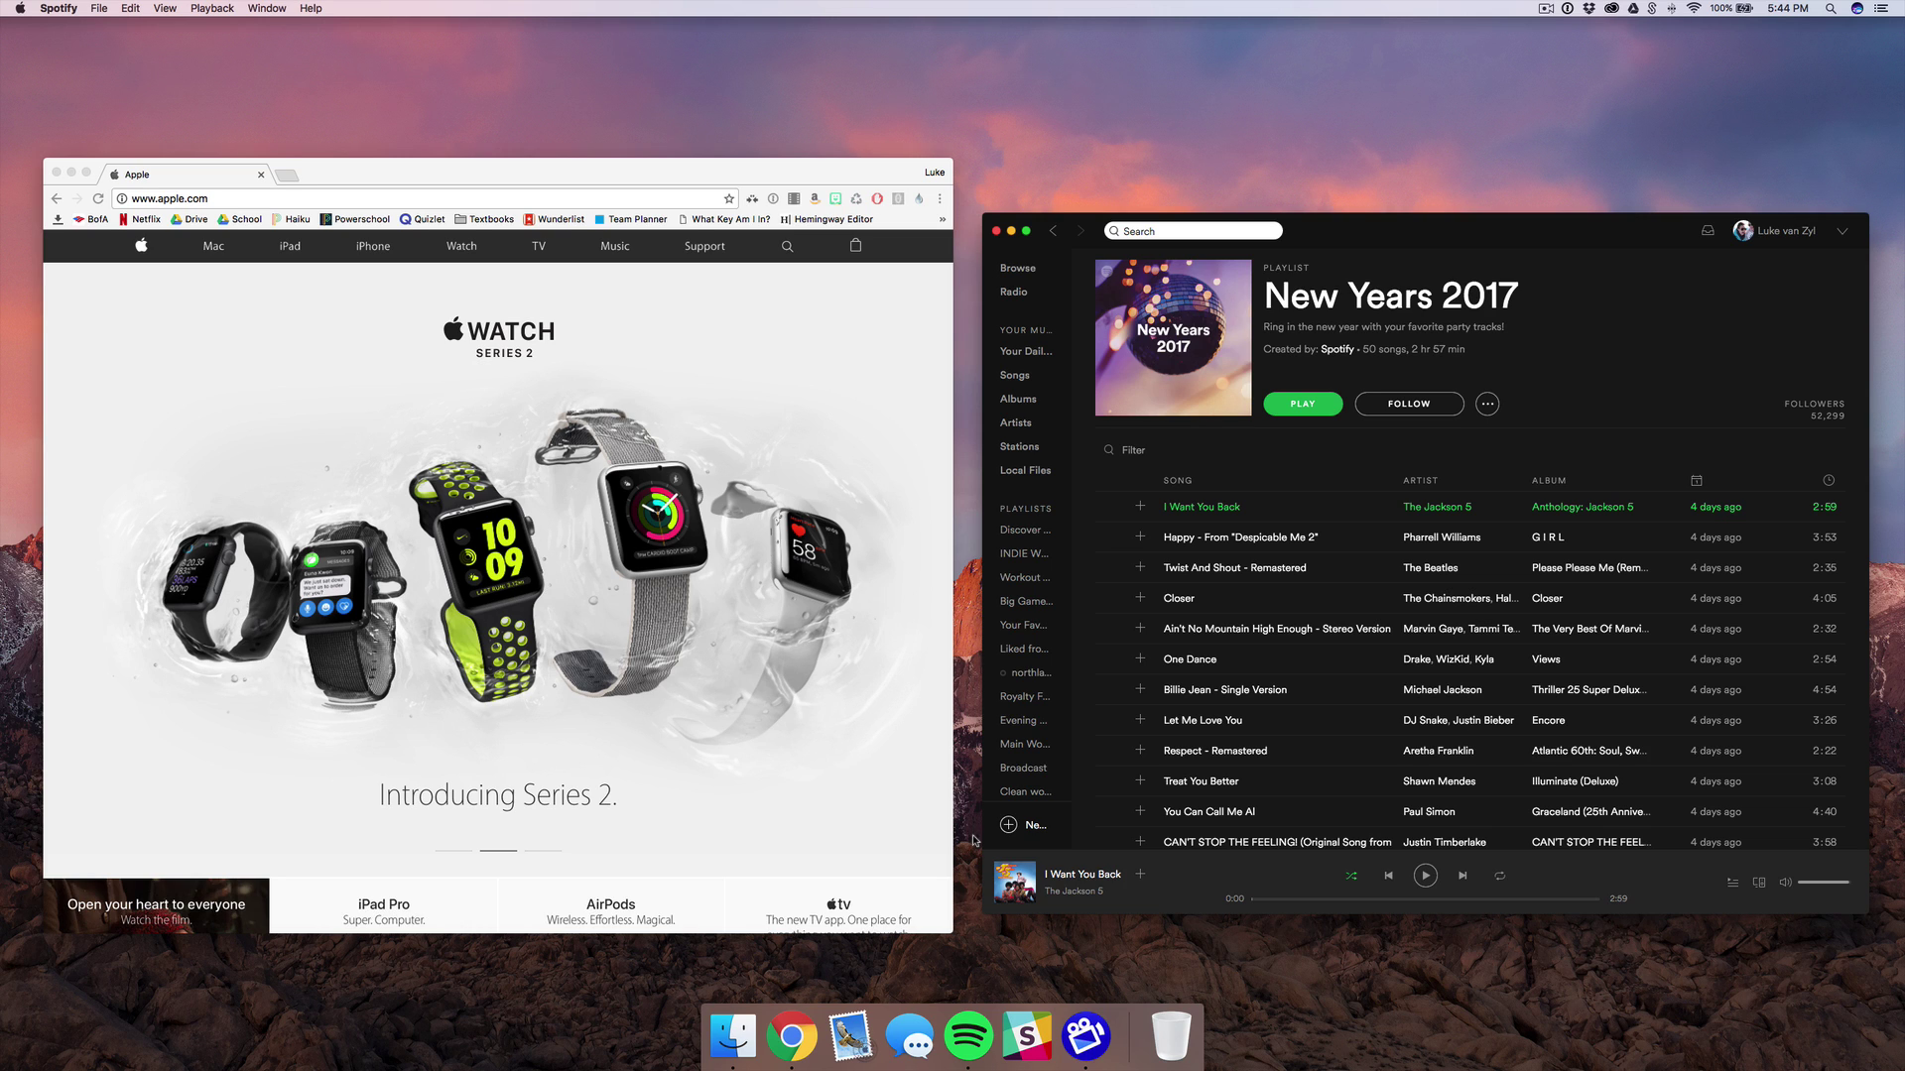
Tile Chrome left and Spotify right in Split View, widening Chrome's half.
drag(364, 170, 362, 169)
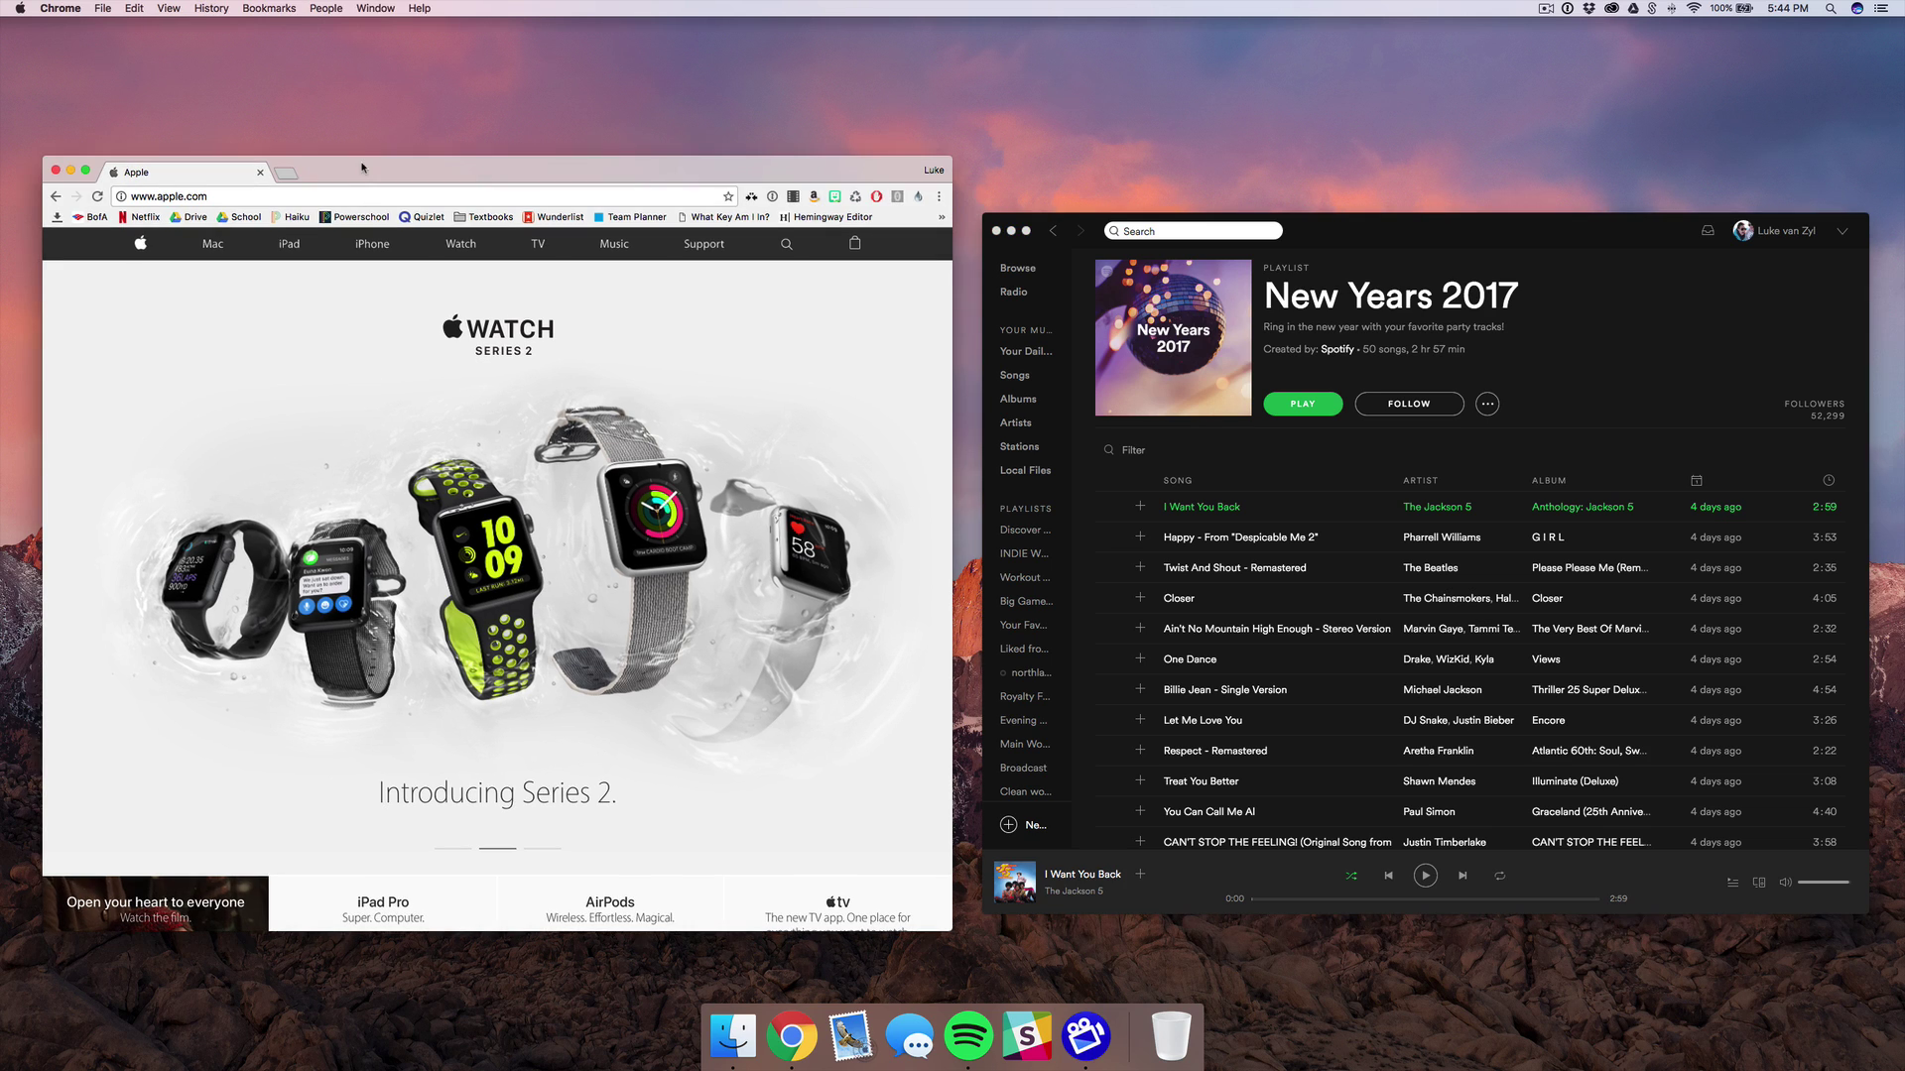
click(88, 172)
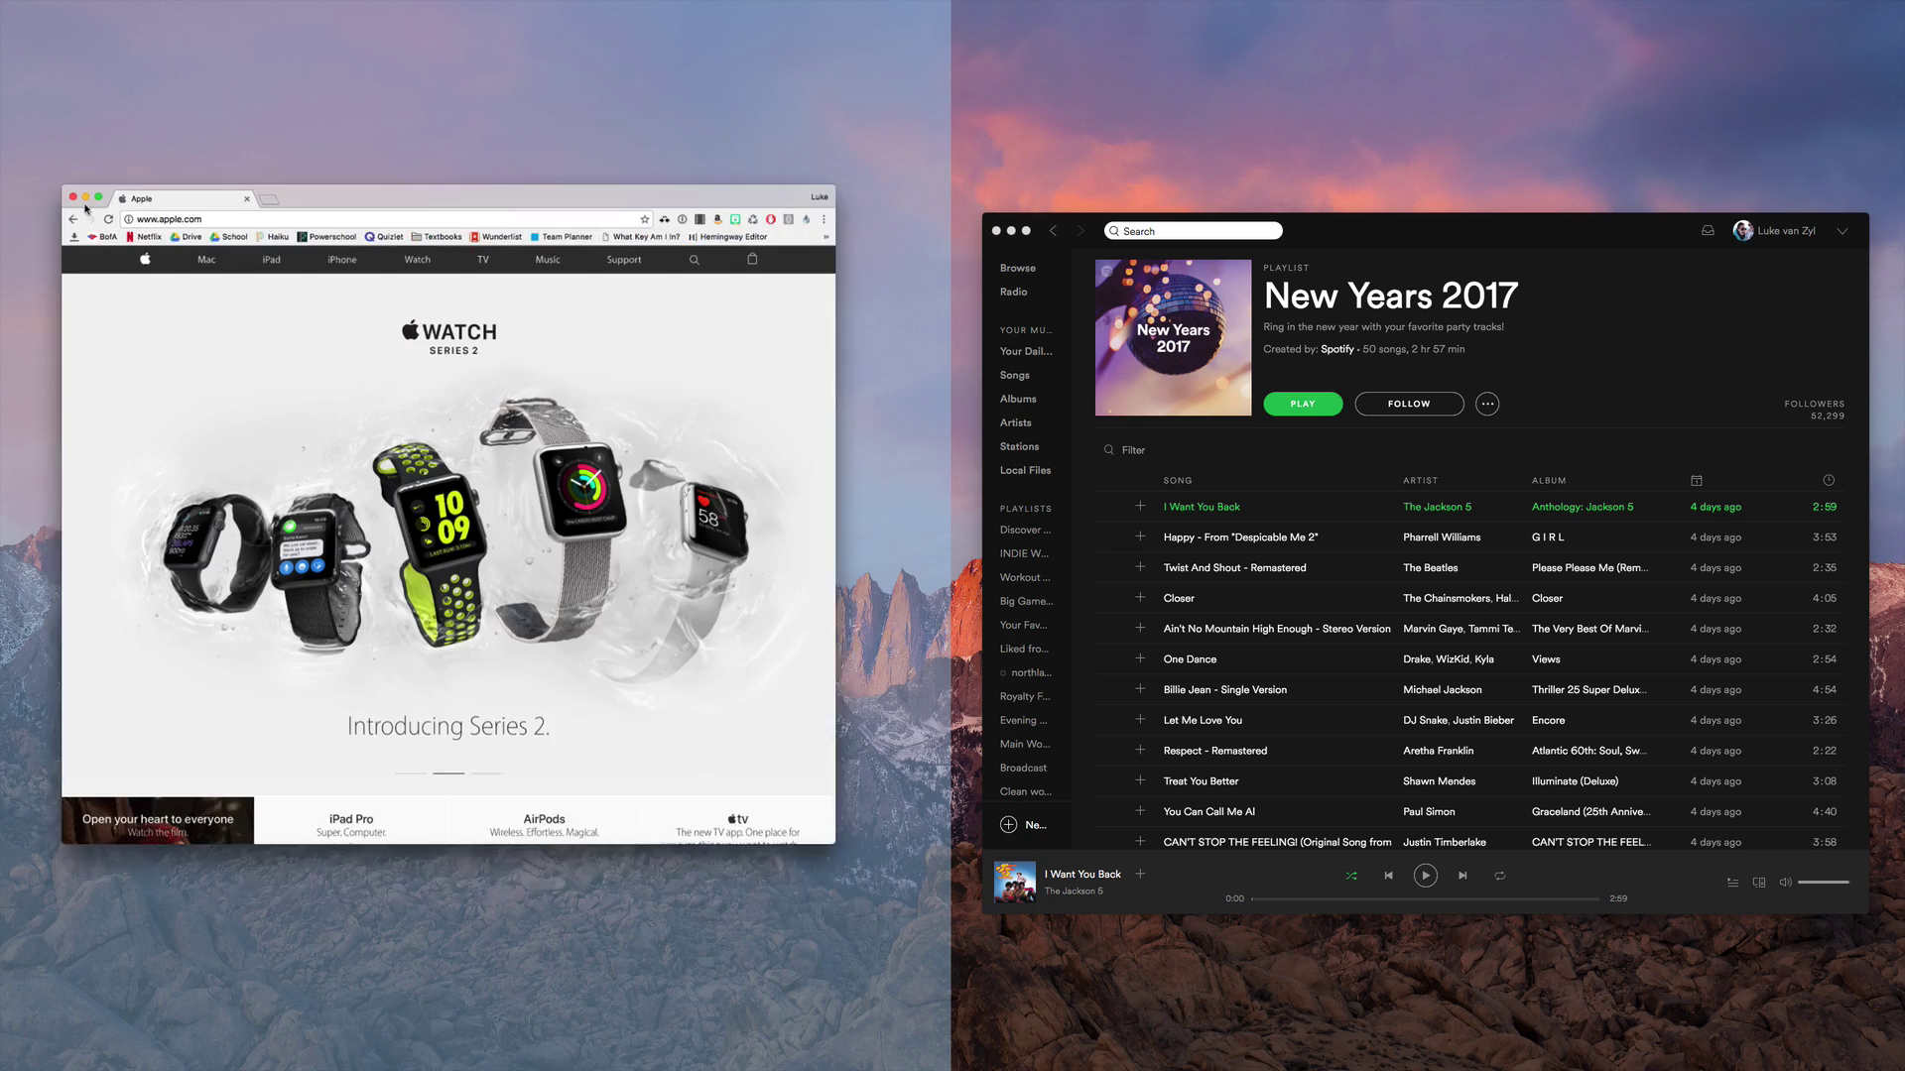
drag(89, 172, 243, 282)
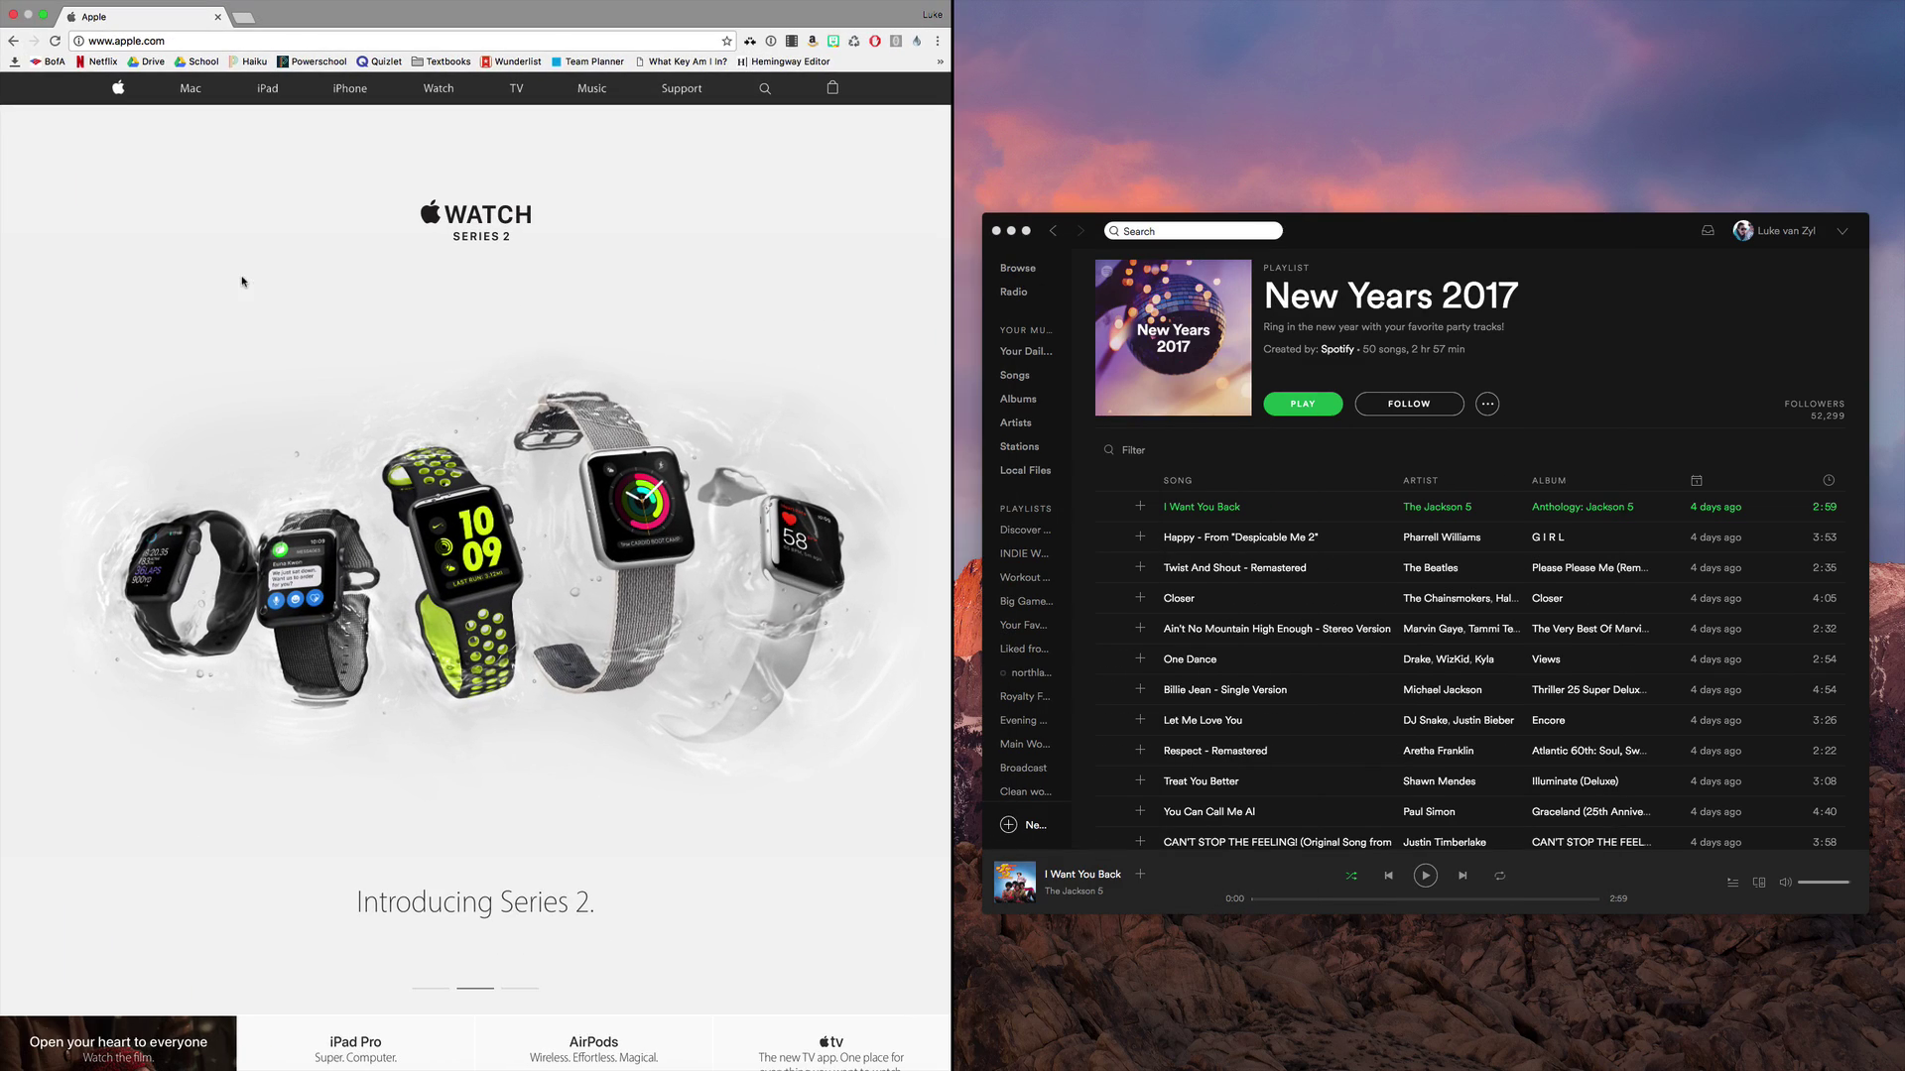
click(1395, 257)
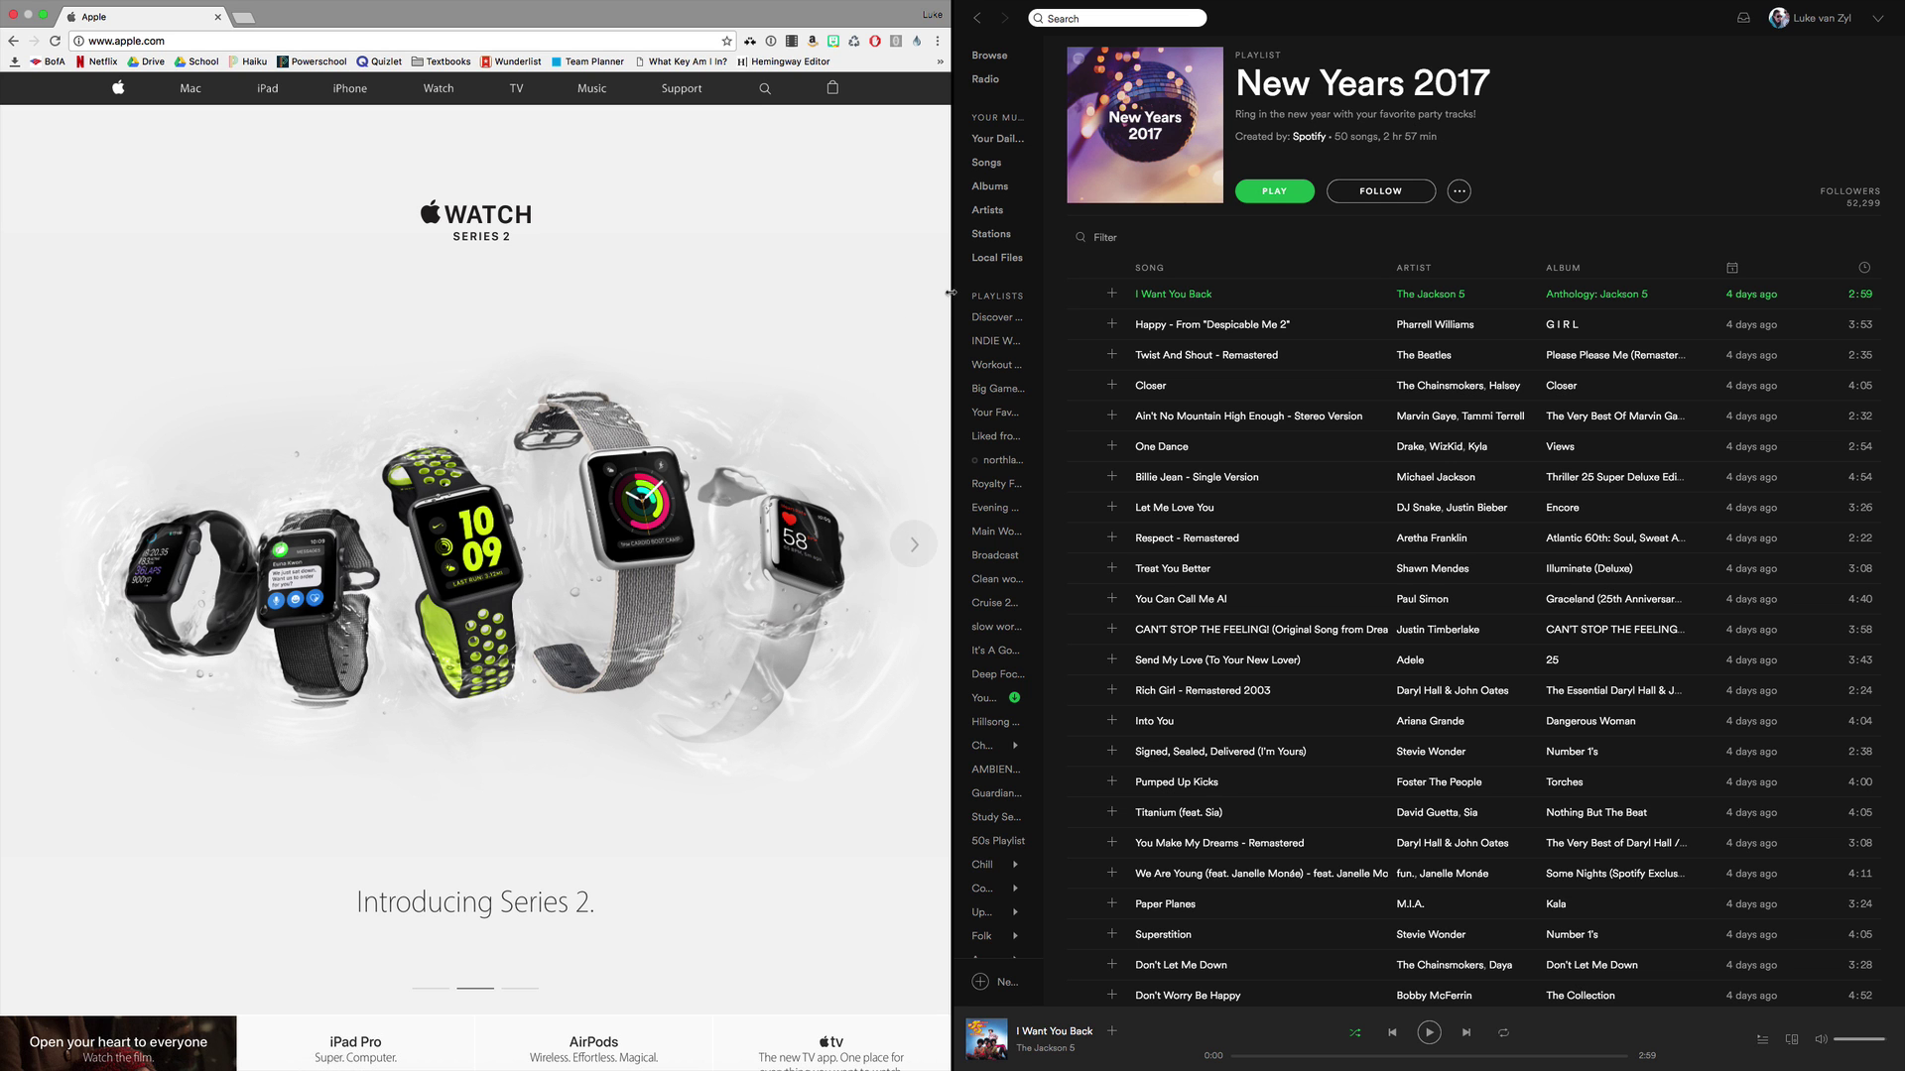
drag(953, 288, 872, 298)
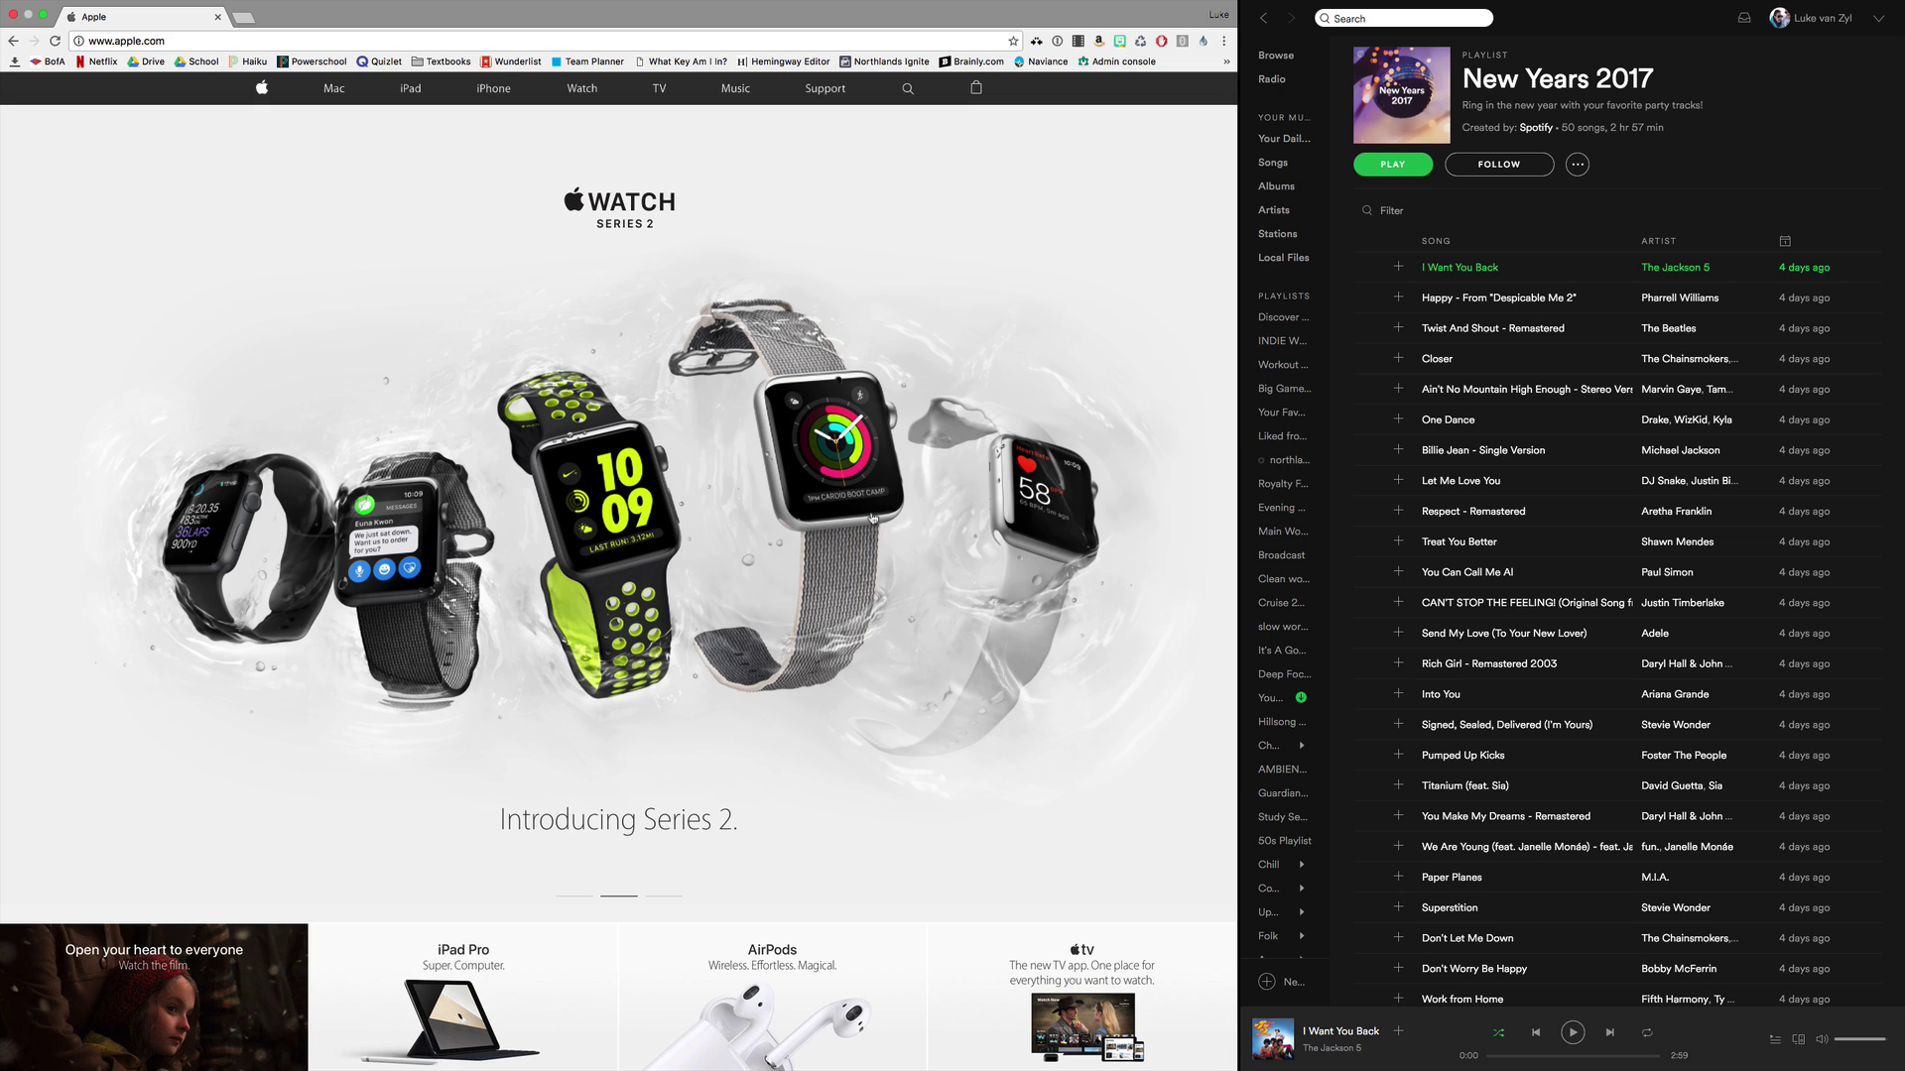
Take both Chrome and Spotify out of full screen.
click(44, 17)
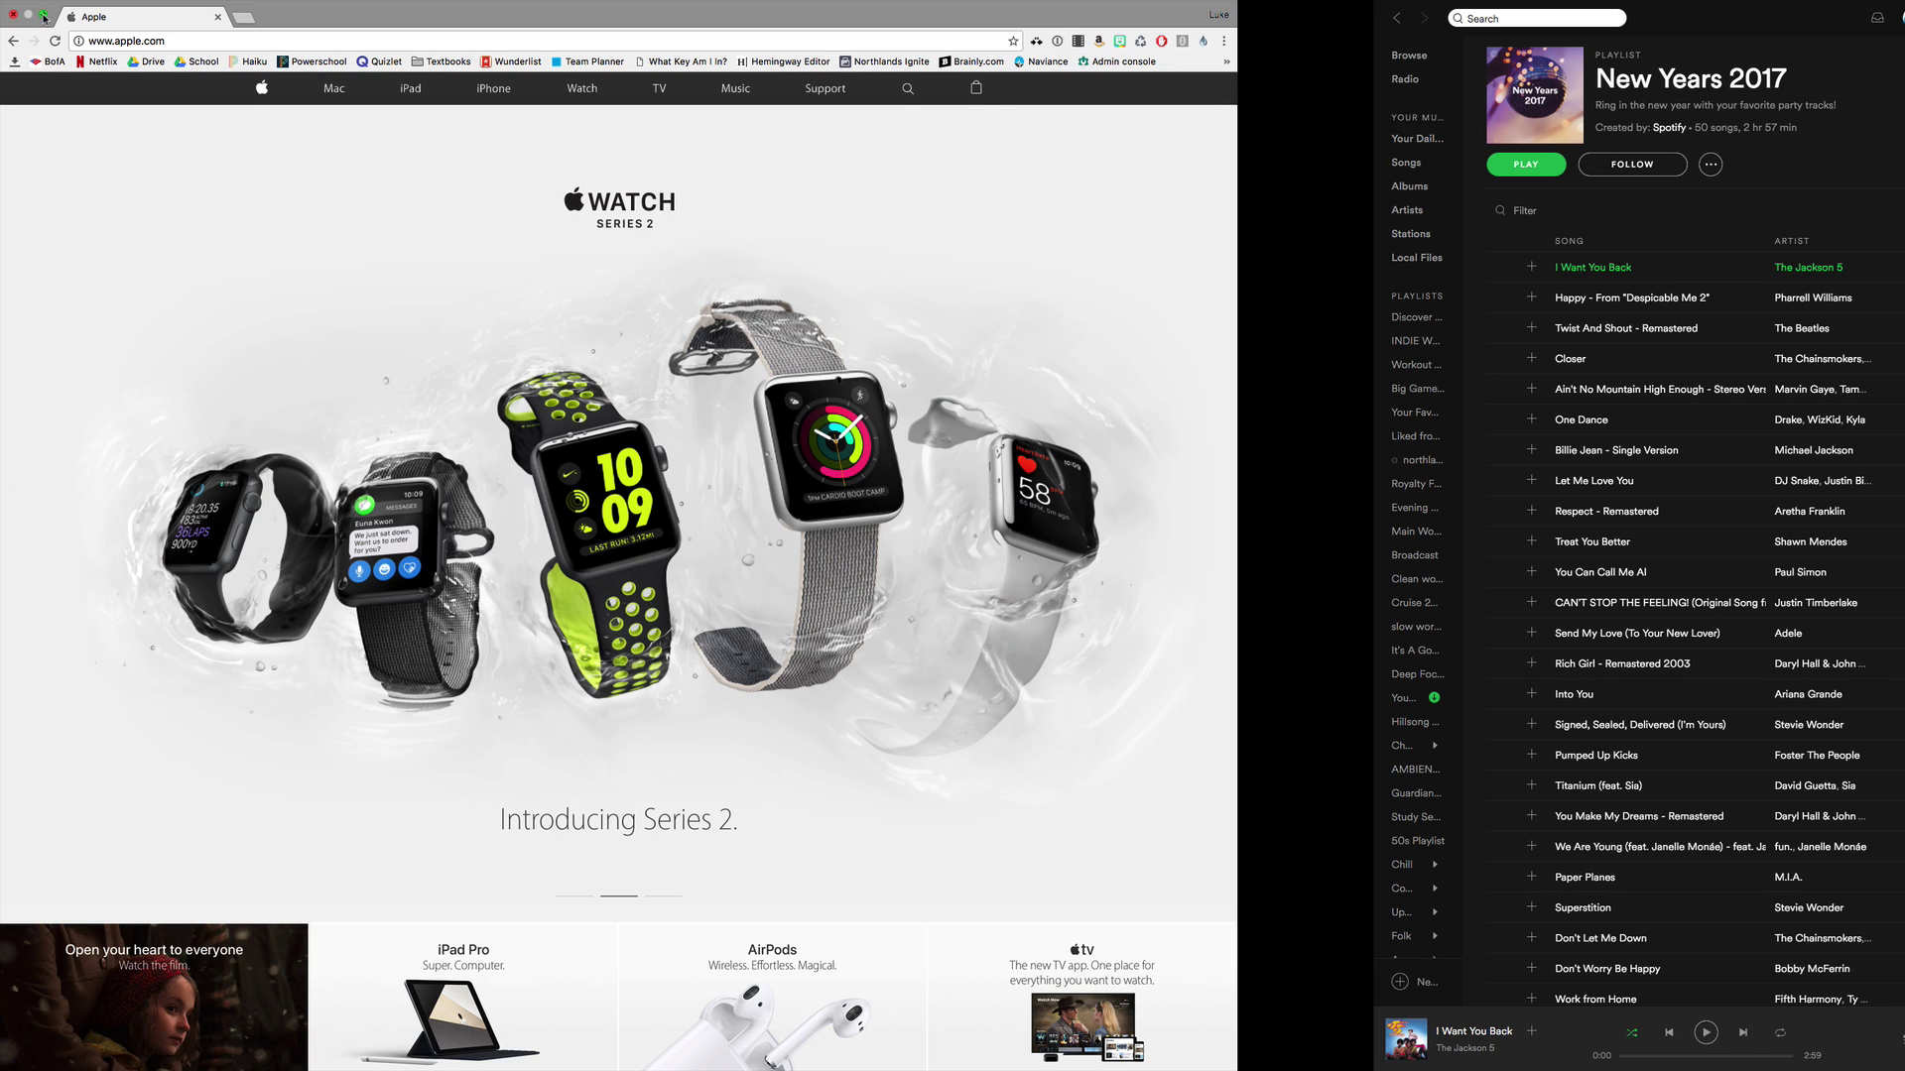
click(928, 1039)
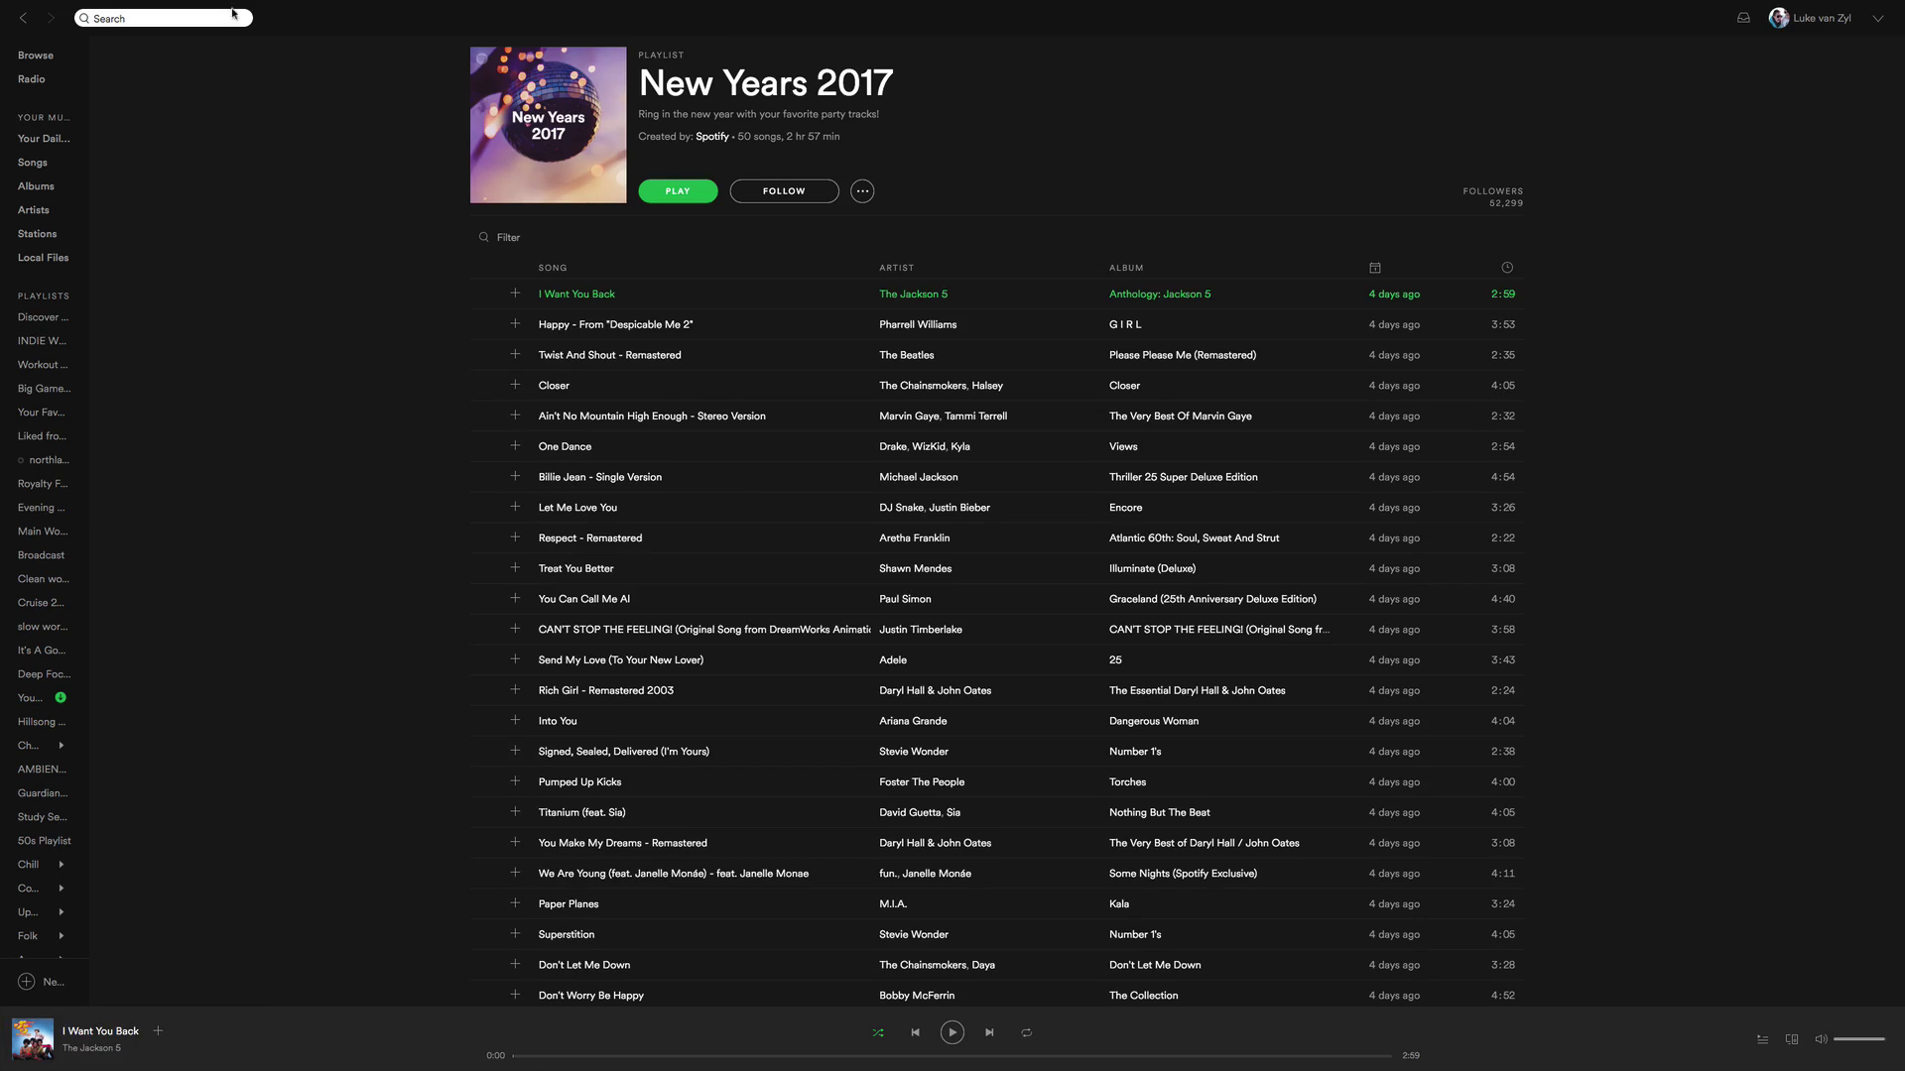
click(44, 24)
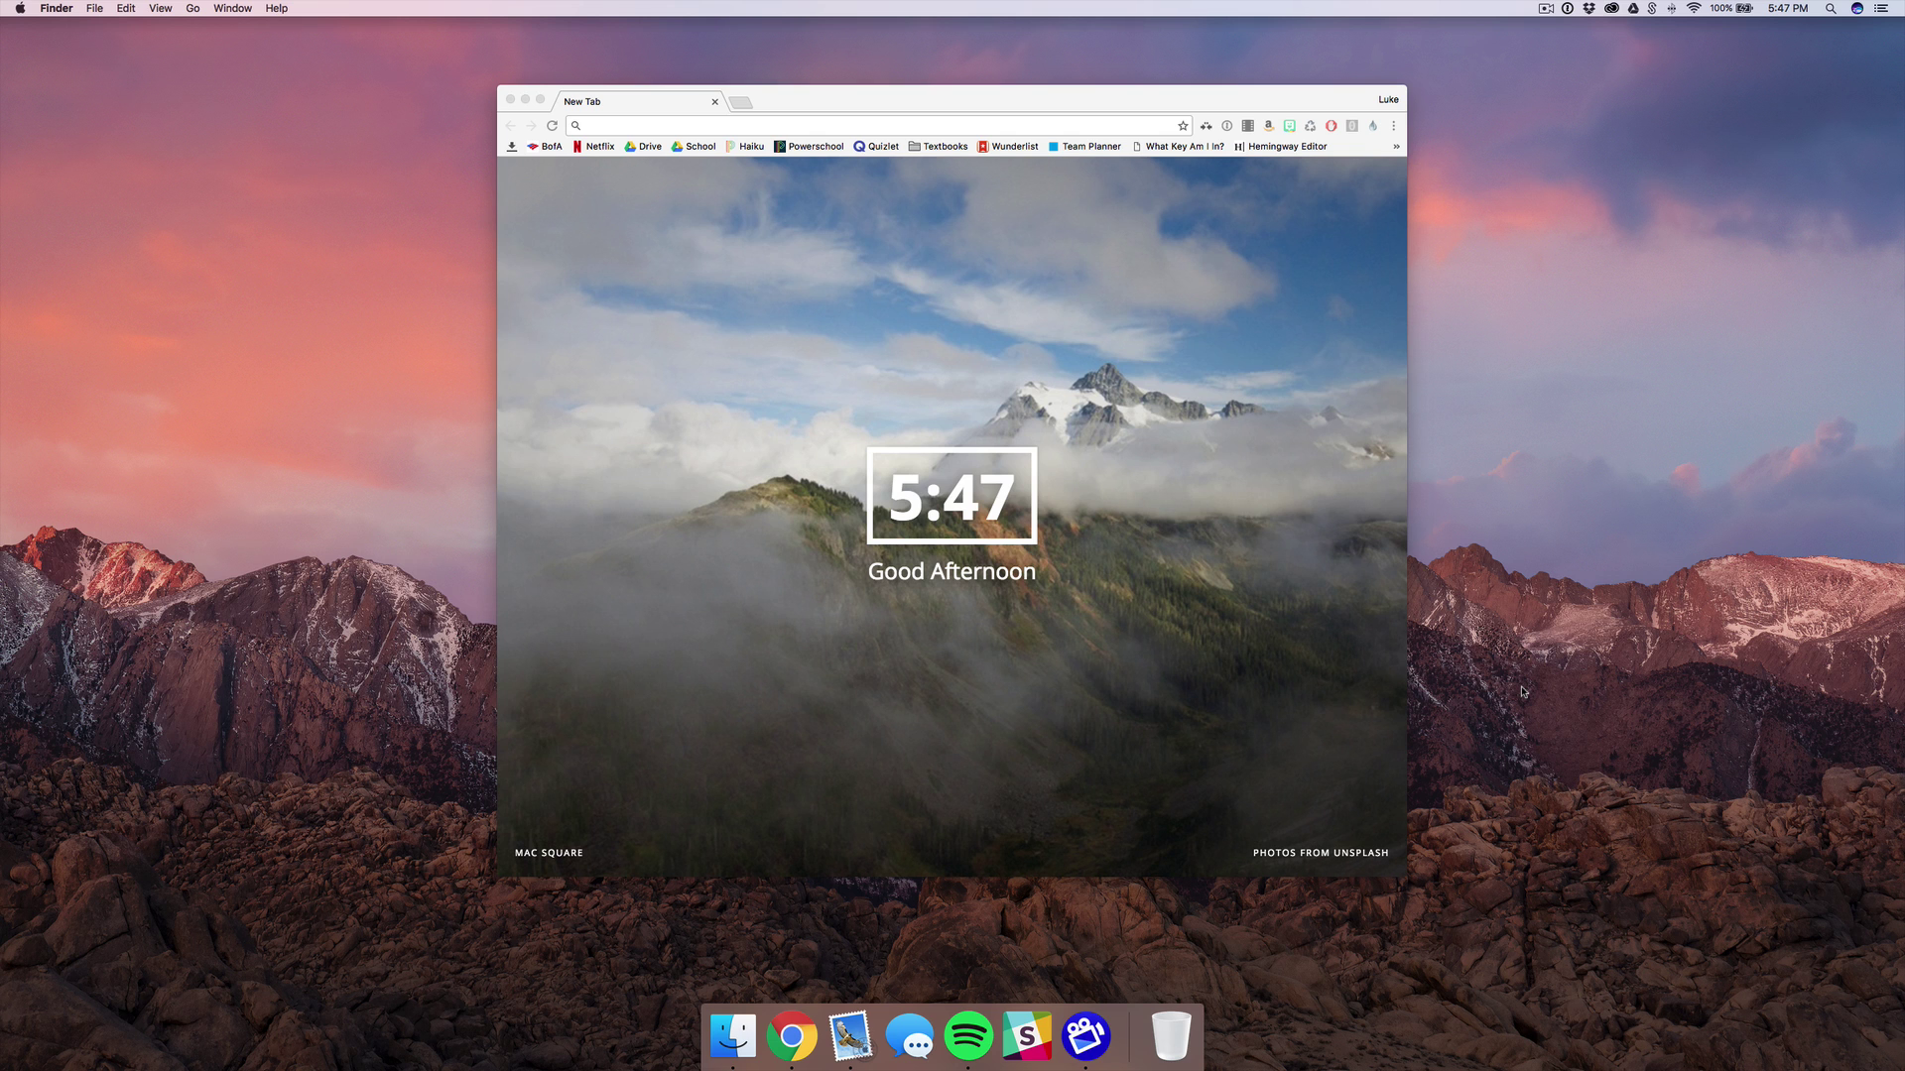
Cycle through the running apps with Cmd+Tab and Cmd+` until Mail is selected.
key(super+Tab)
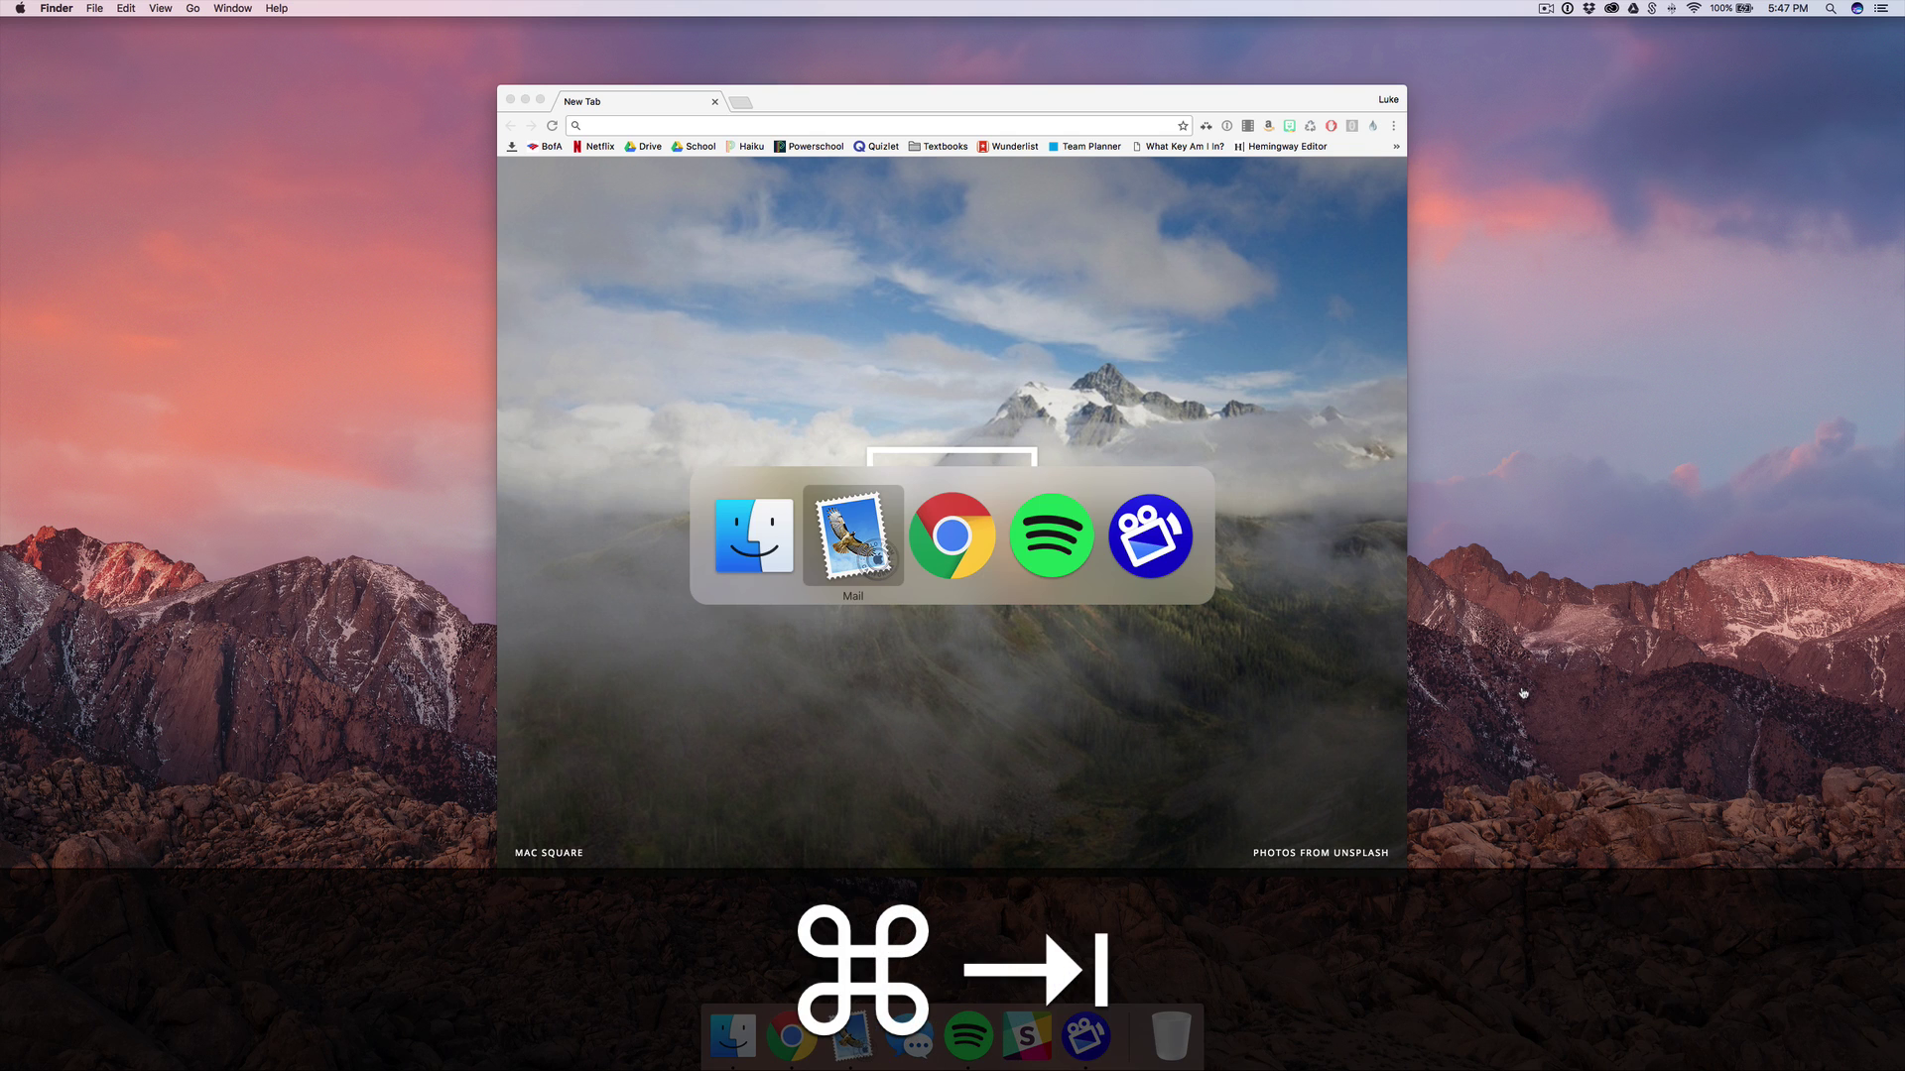
key(super+Tab)
key(super+Tab)
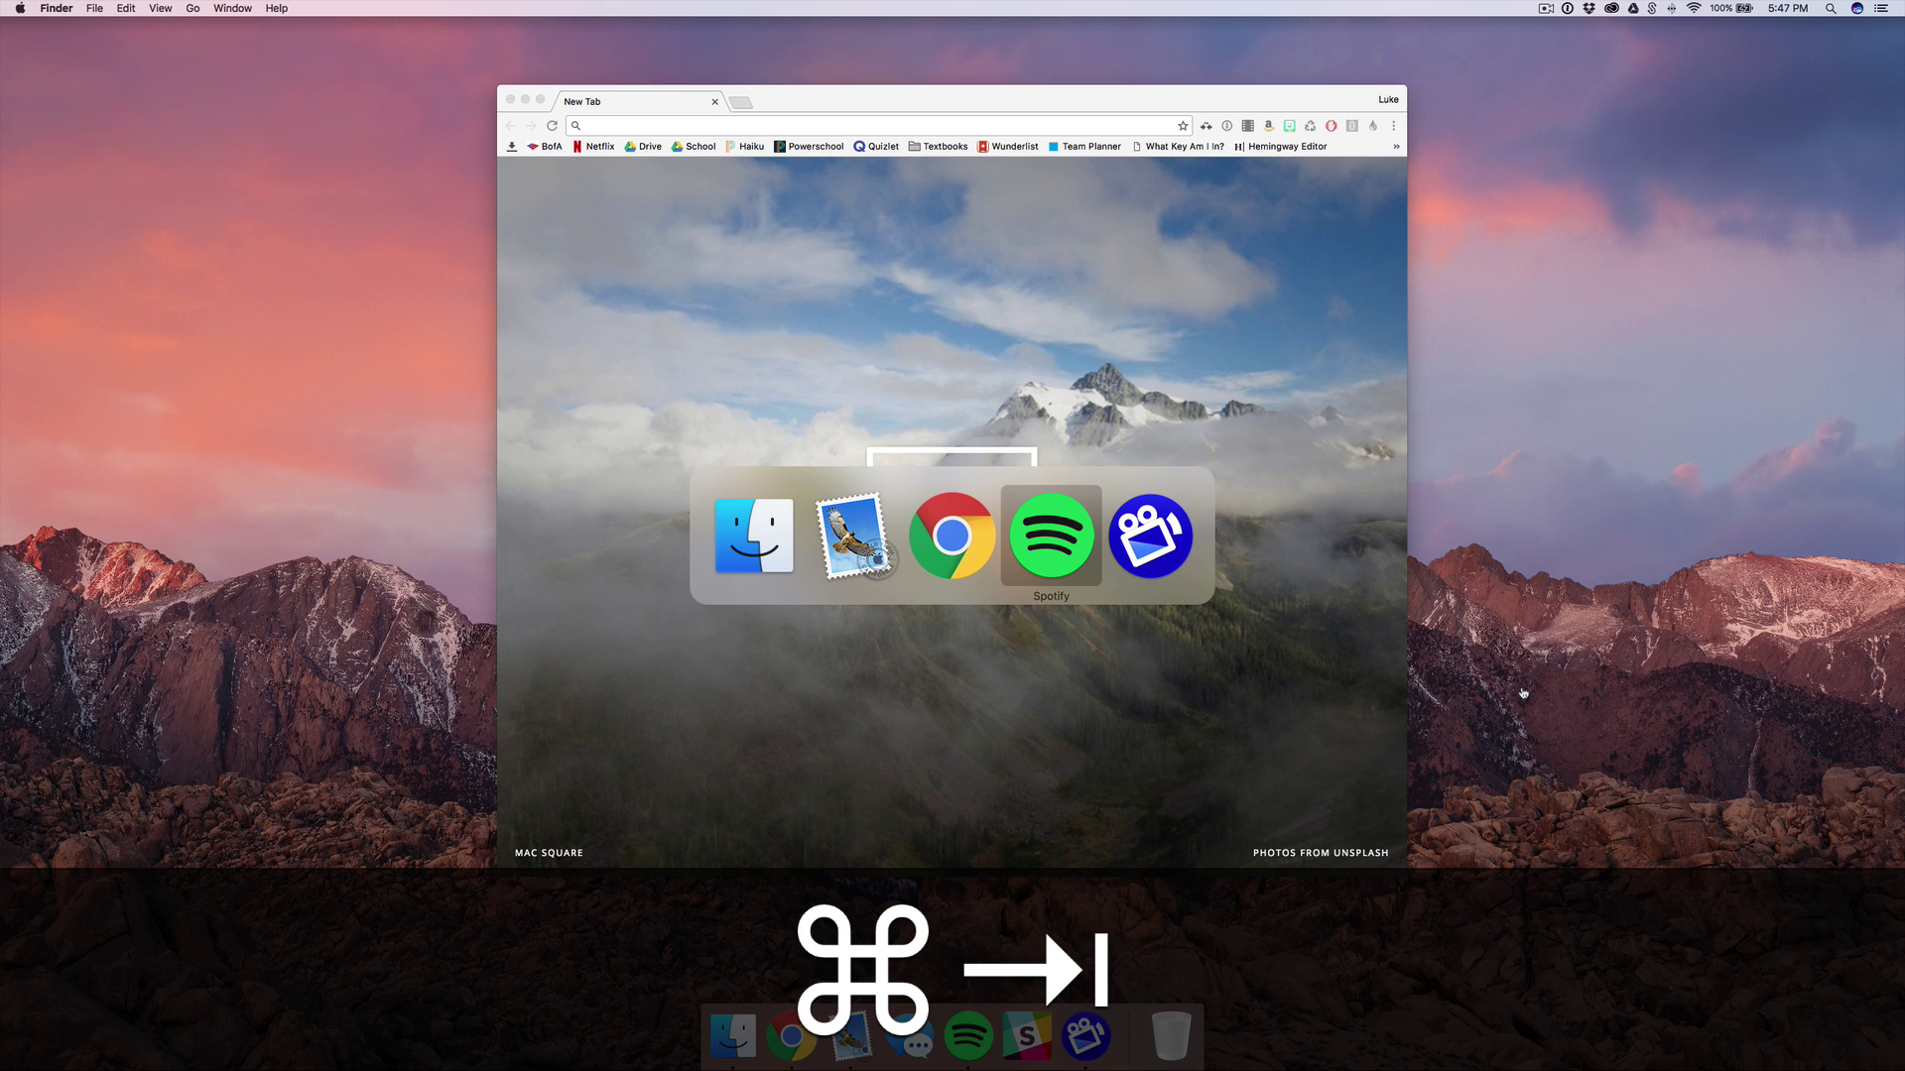
key(super+grave)
key(super+grave)
key(super+grave)
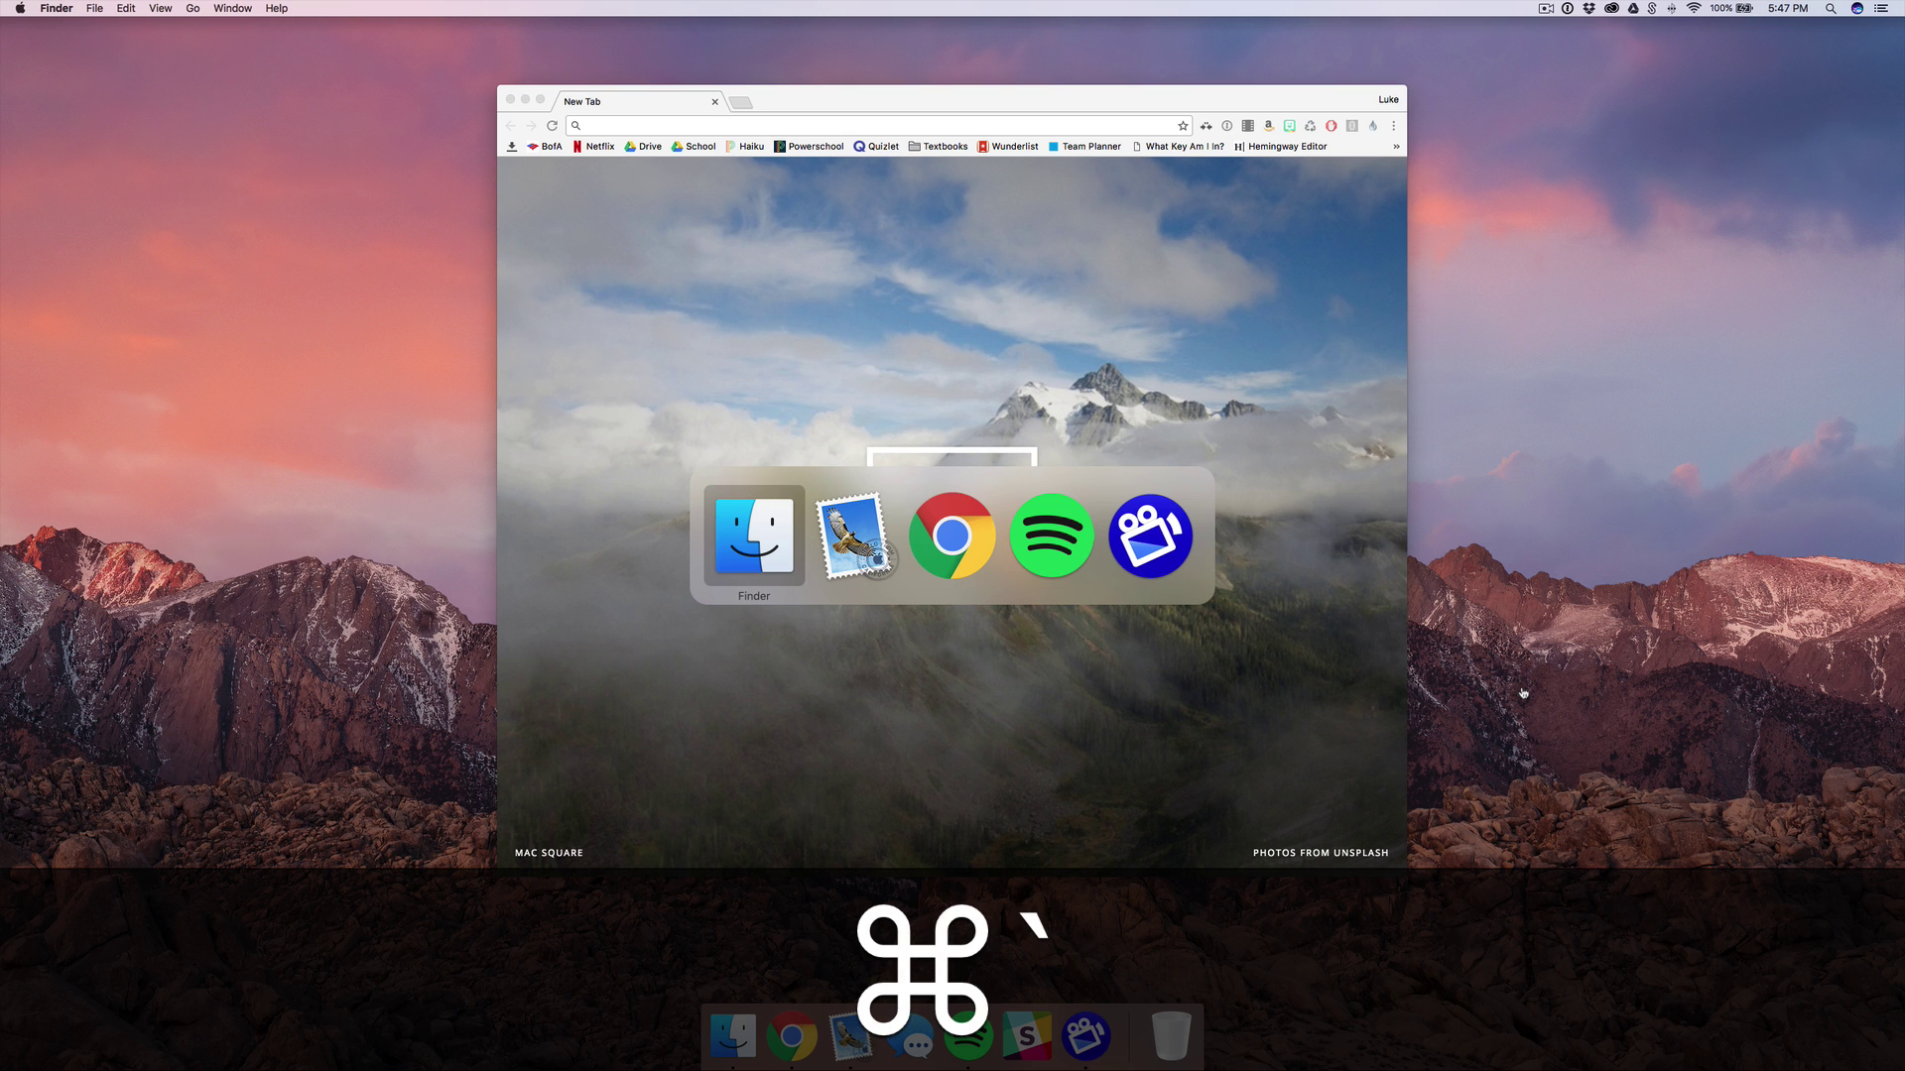
key(super+Tab)
key(super+Tab)
key(super+Tab)
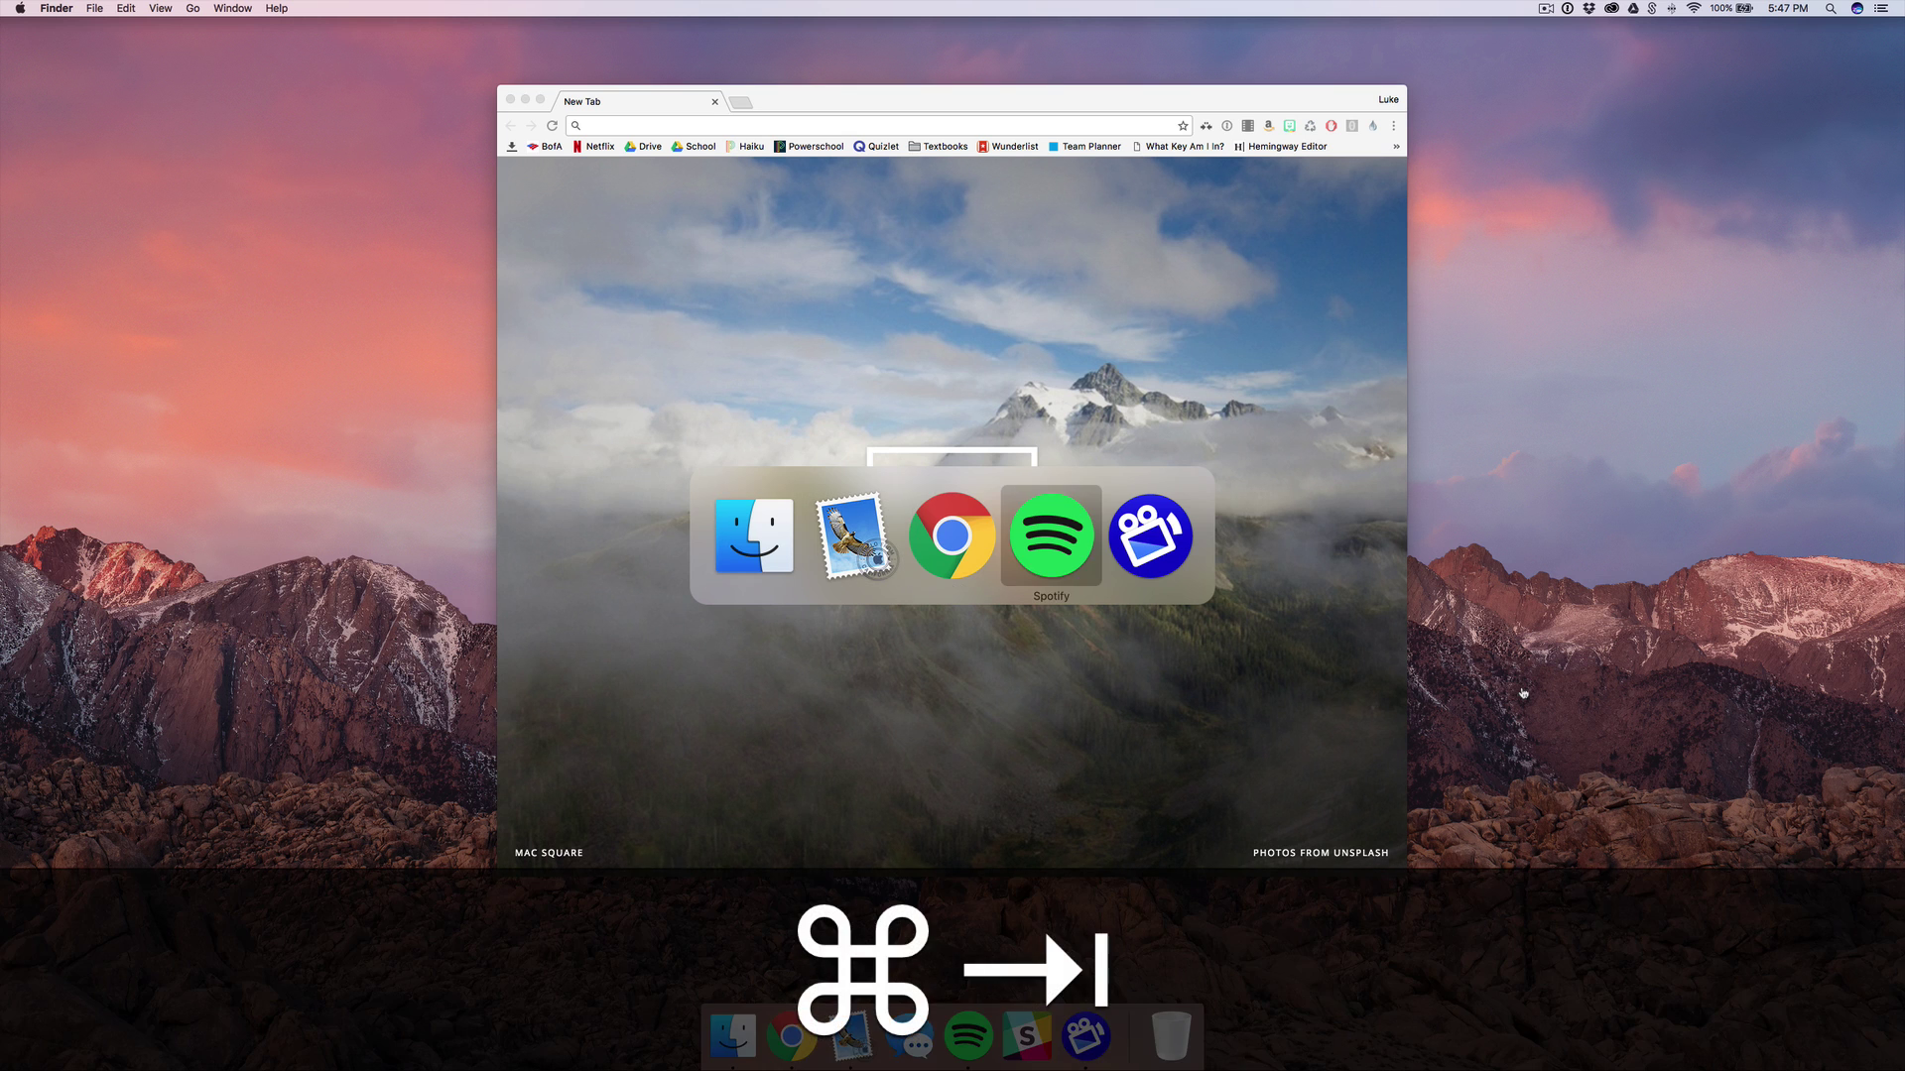
key(super+grave)
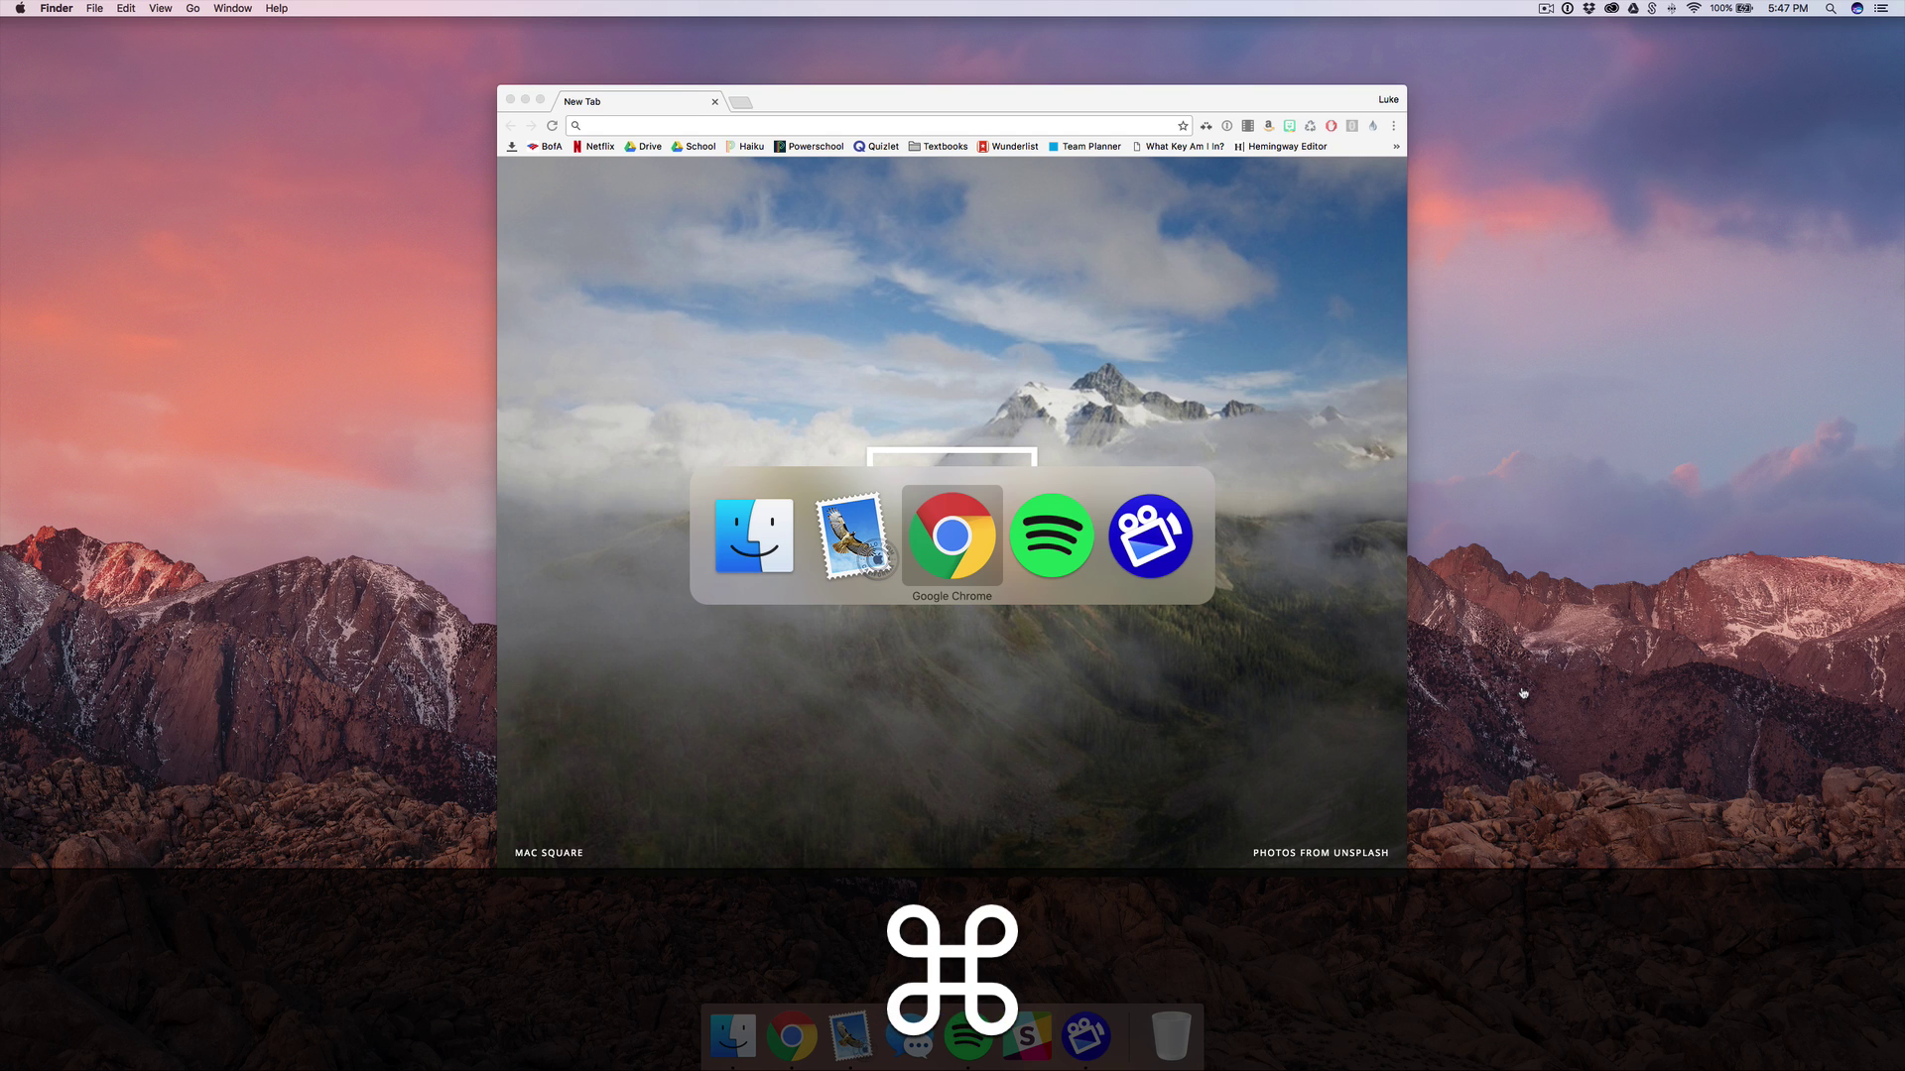
key(super+grave)
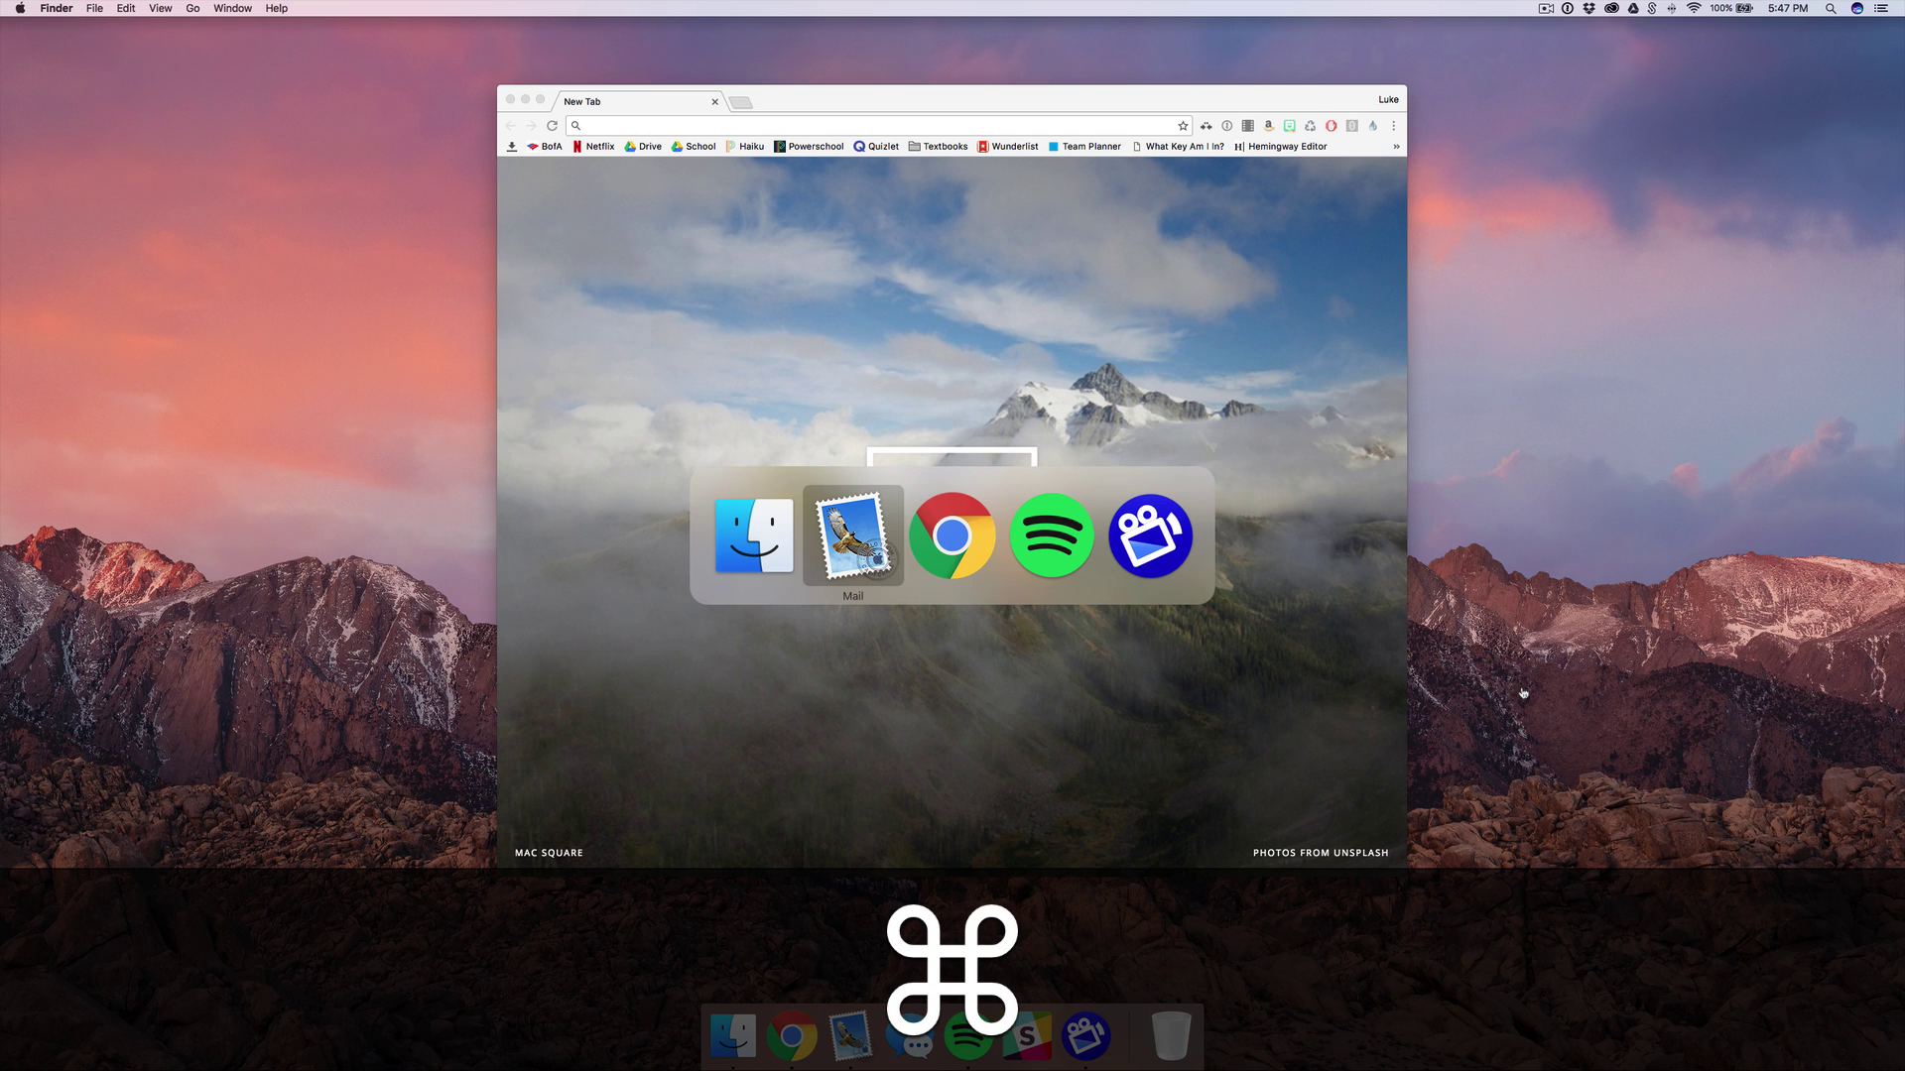
Quit Mail with Cmd+Q, hide Chrome with Cmd+H, and dismiss the switcher.
key(super+q)
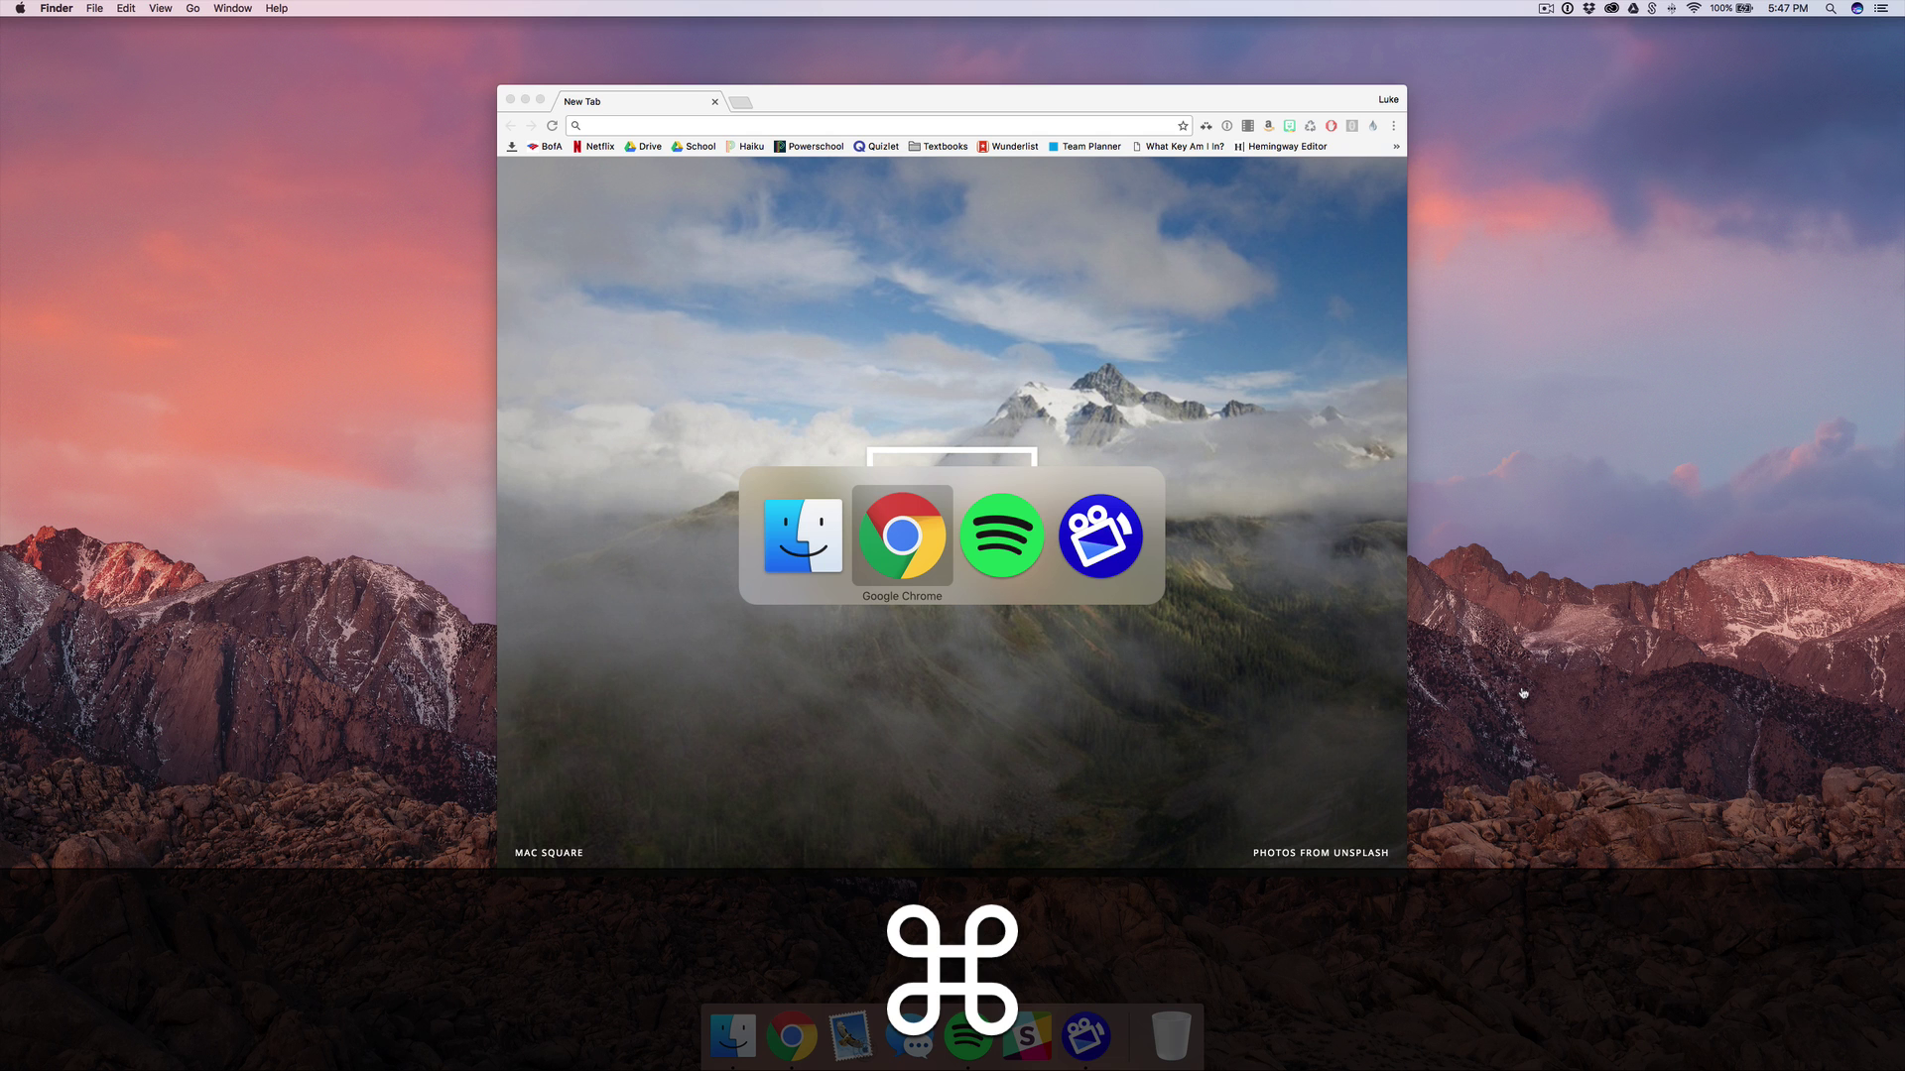
key(super+h)
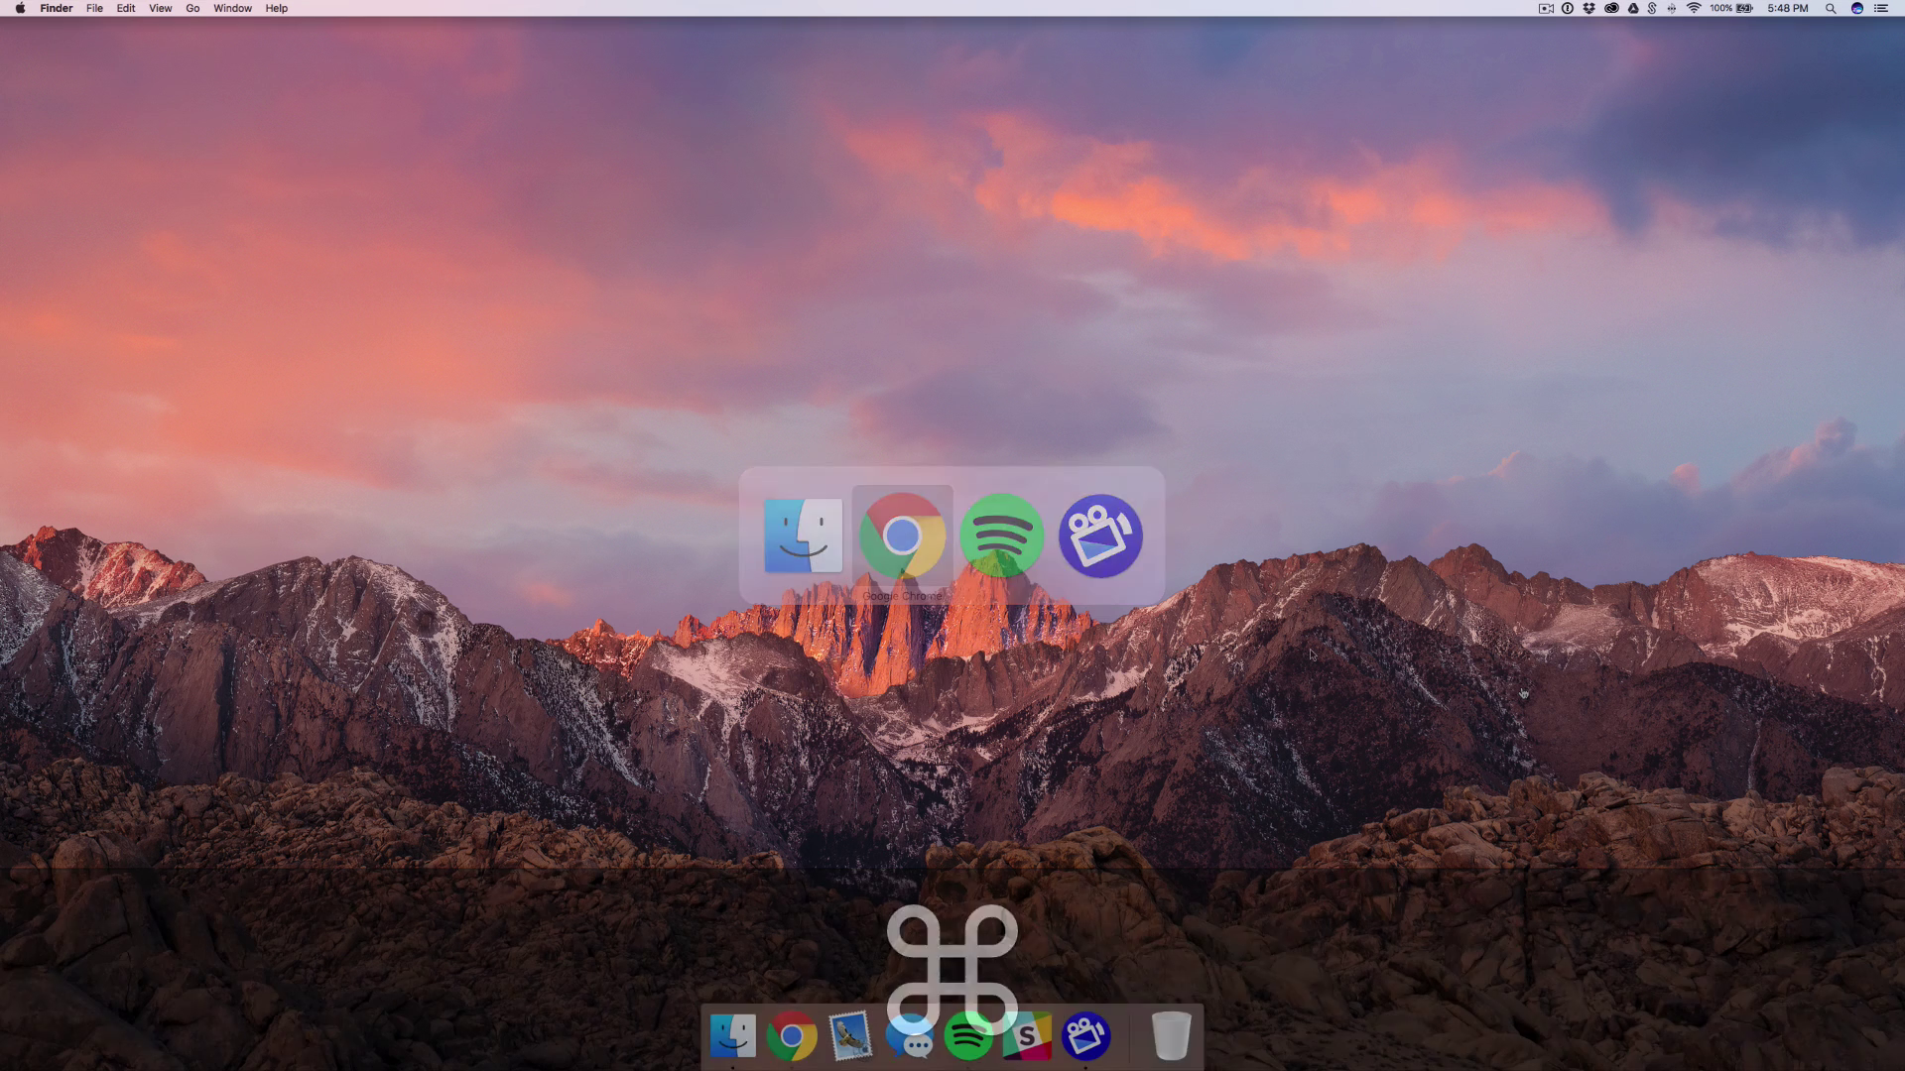
key(Escape)
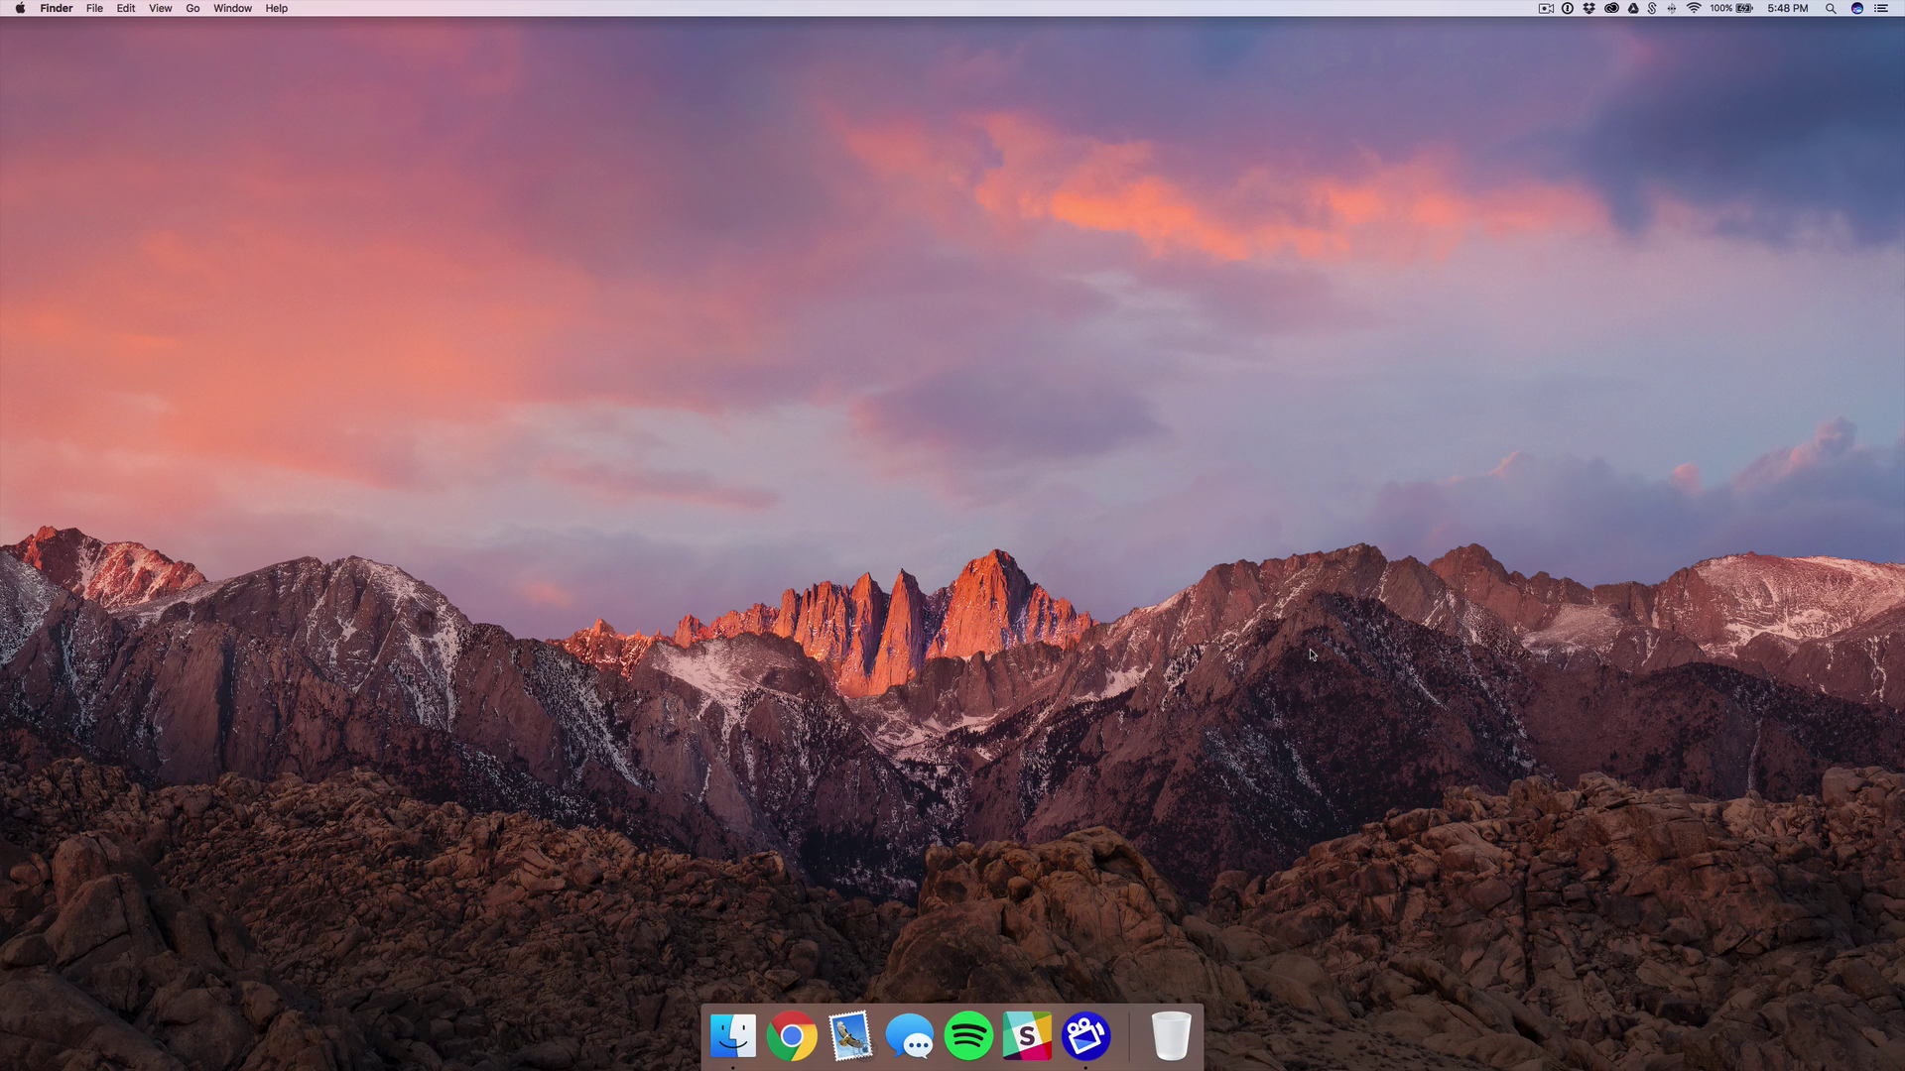